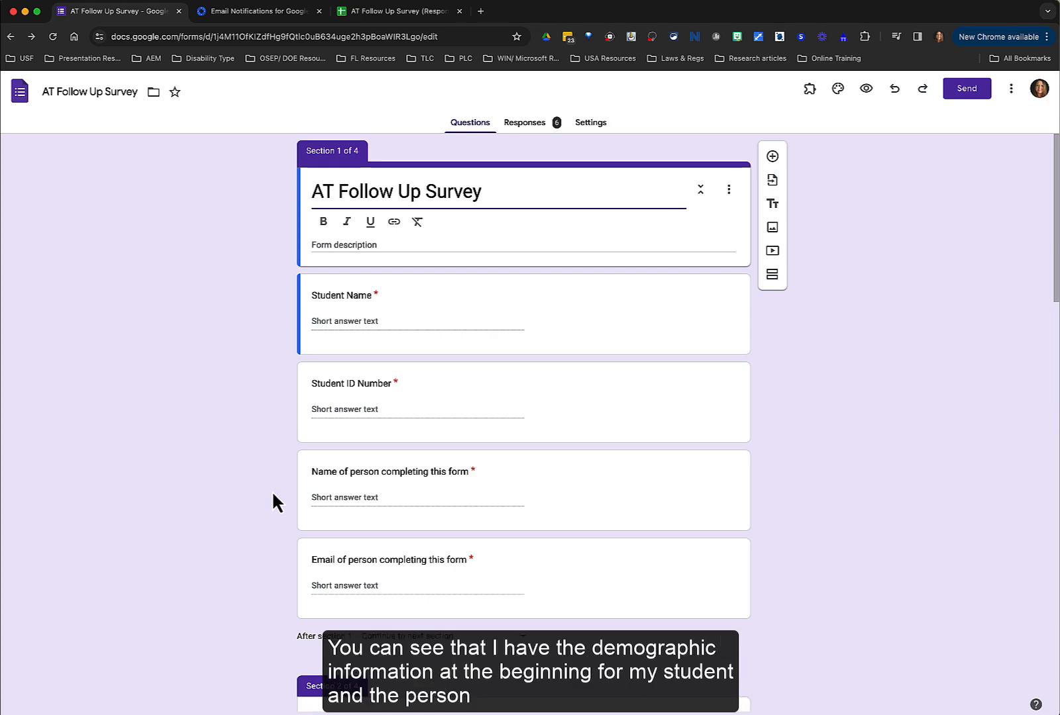
Step: Review the AT Follow Up Survey's questions and sections, including the section branching of the question on continued assistive technology use
scroll(296, 627, "down", 9)
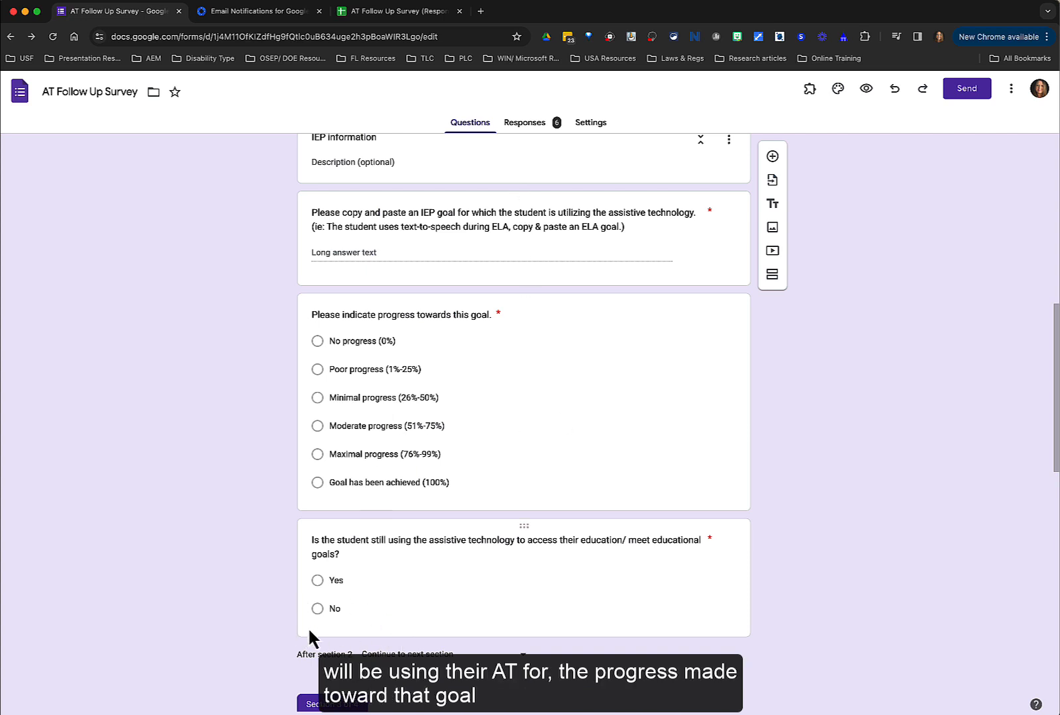
left_click(675, 627)
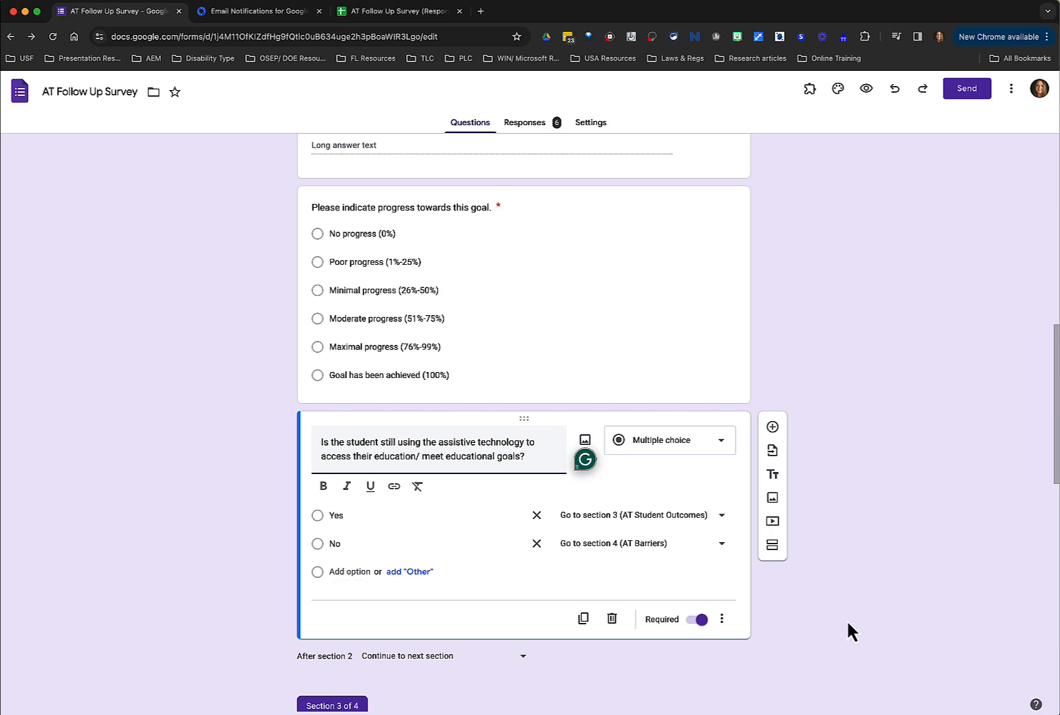
scroll(846, 620, "down", 10)
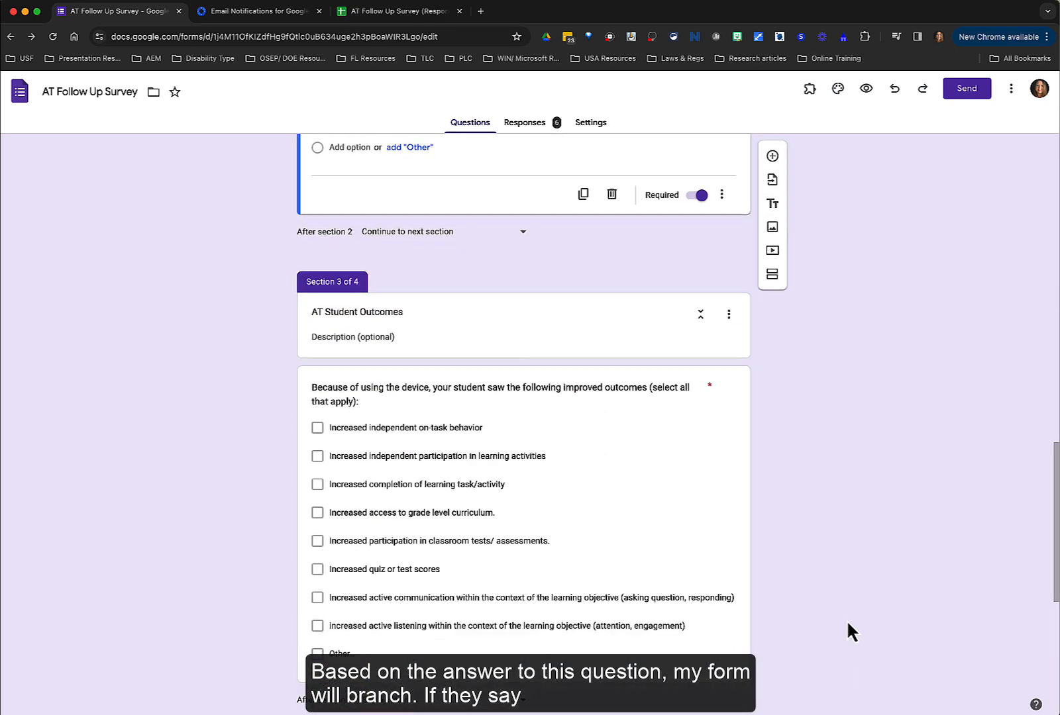
scroll(847, 623, "down", 3)
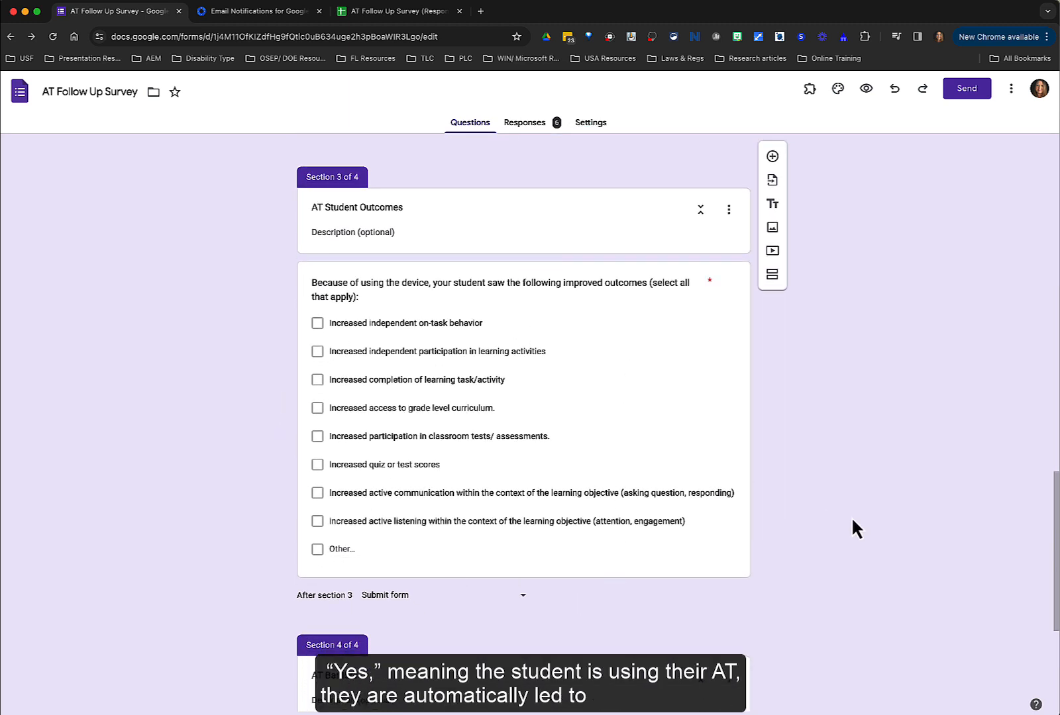
scroll(851, 529, "down", 8)
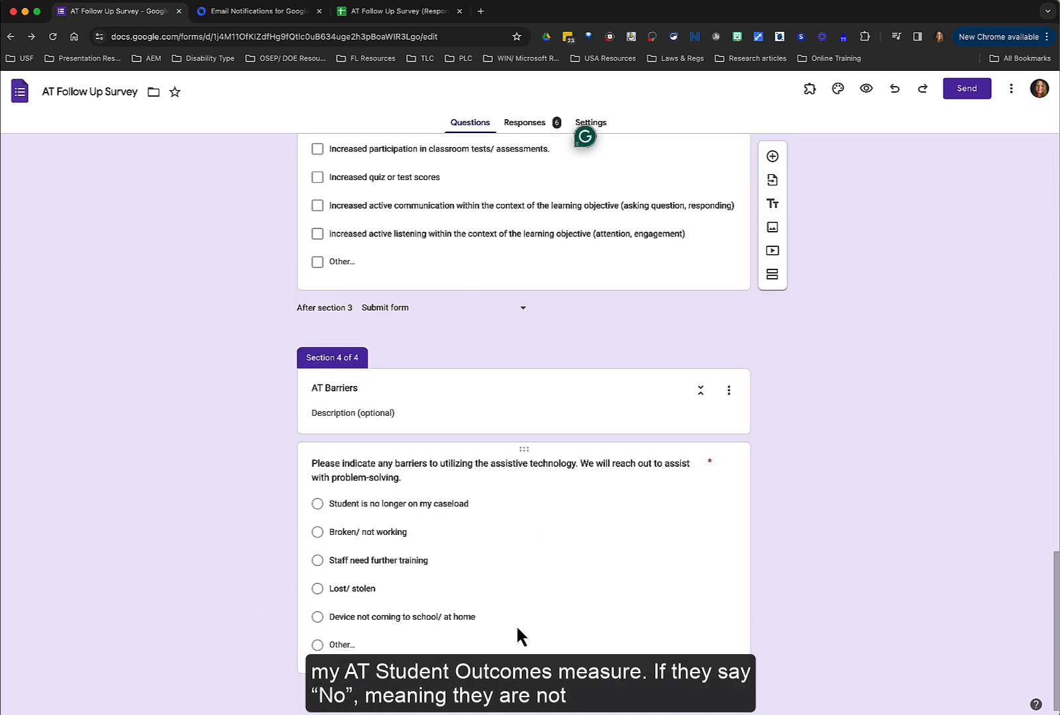
Step: Examine the survey's response summary, including the IEP goal answers and the charts for progress, technology use and student outcomes
left_click(540, 135)
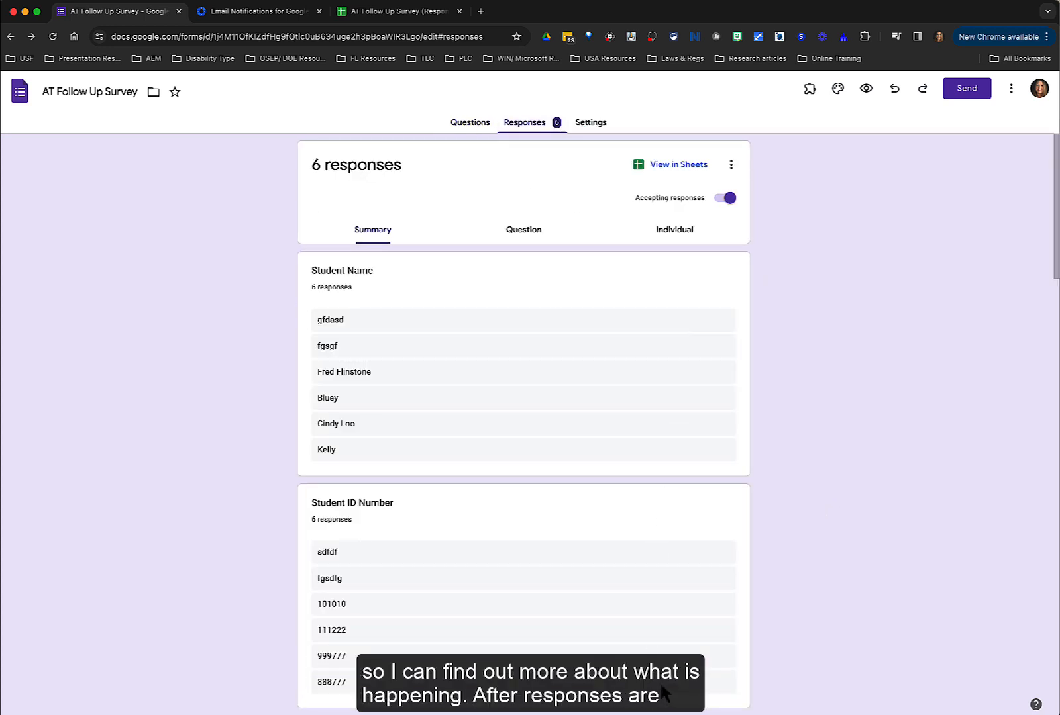
scroll(661, 604, "down", 12)
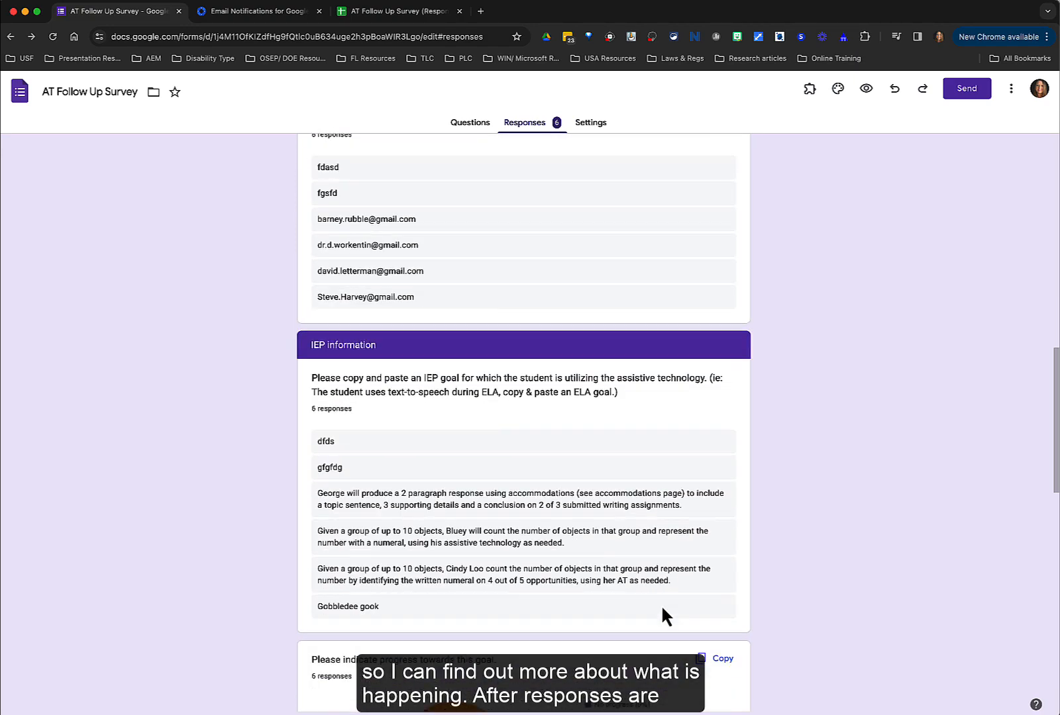
scroll(661, 604, "down", 4)
scroll(661, 604, "down", 5)
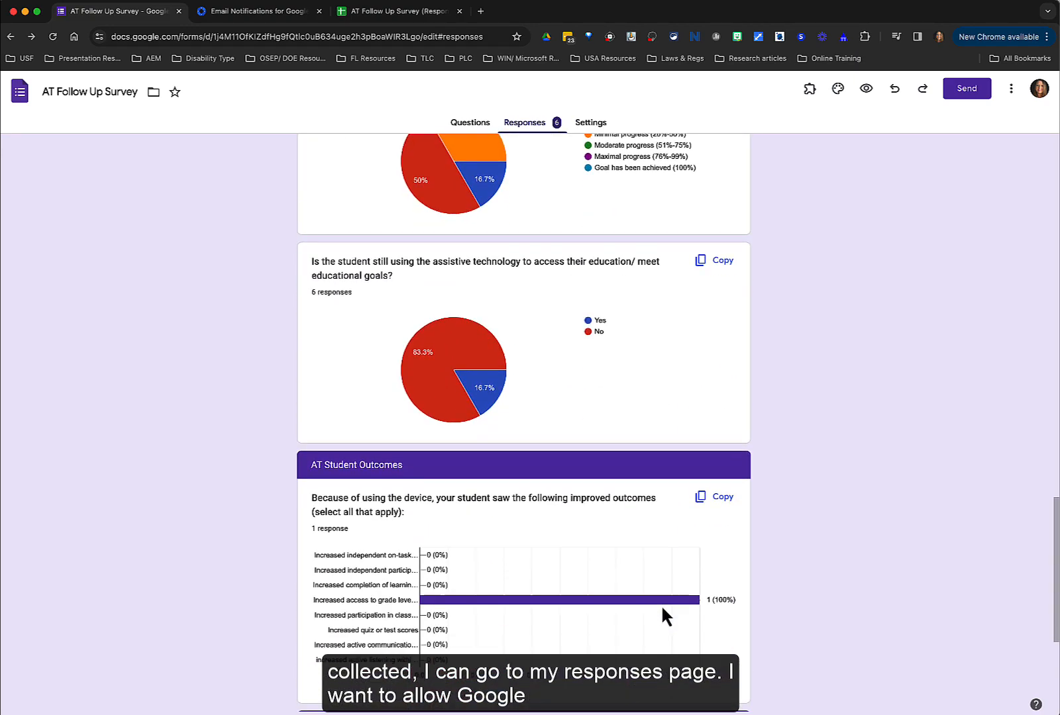
scroll(875, 477, "up", 6)
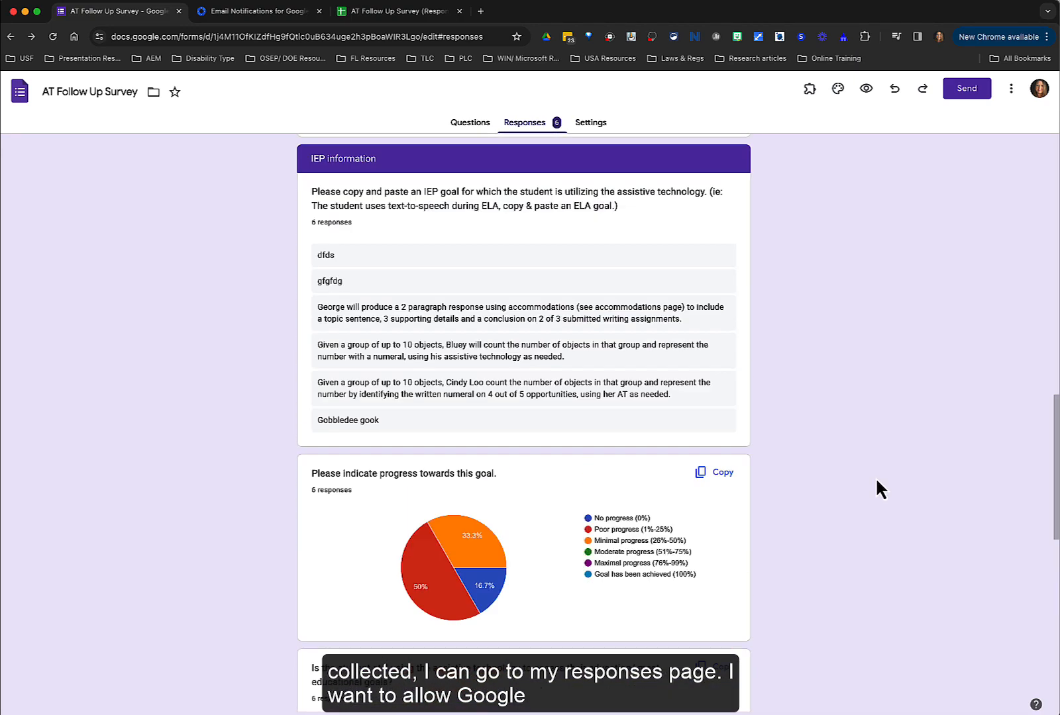
scroll(876, 481, "up", 12)
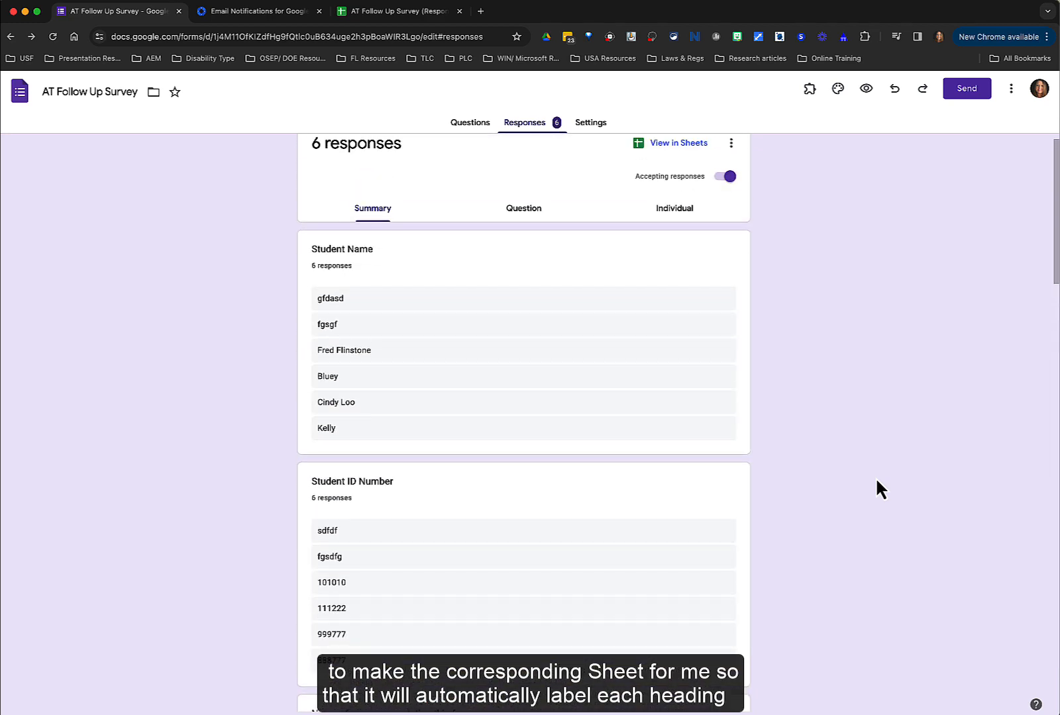
scroll(876, 481, "up", 1)
Step: Open the form's linked response spreadsheet at the answers on whether the student is still using the assistive technology
left_click(668, 164)
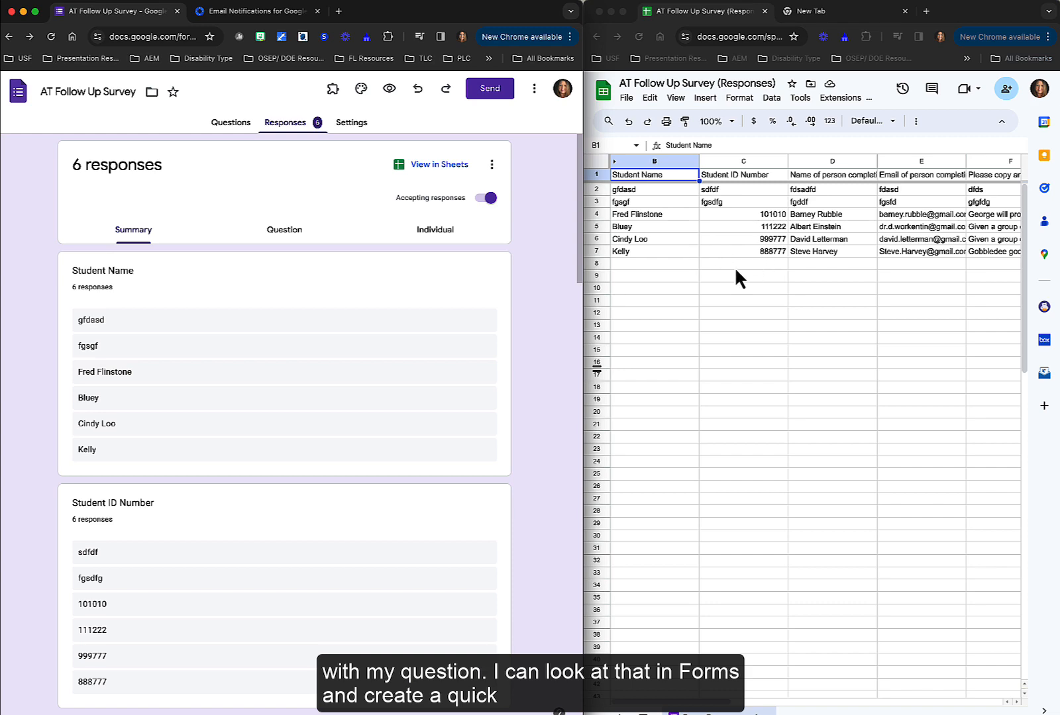
left_click(714, 708)
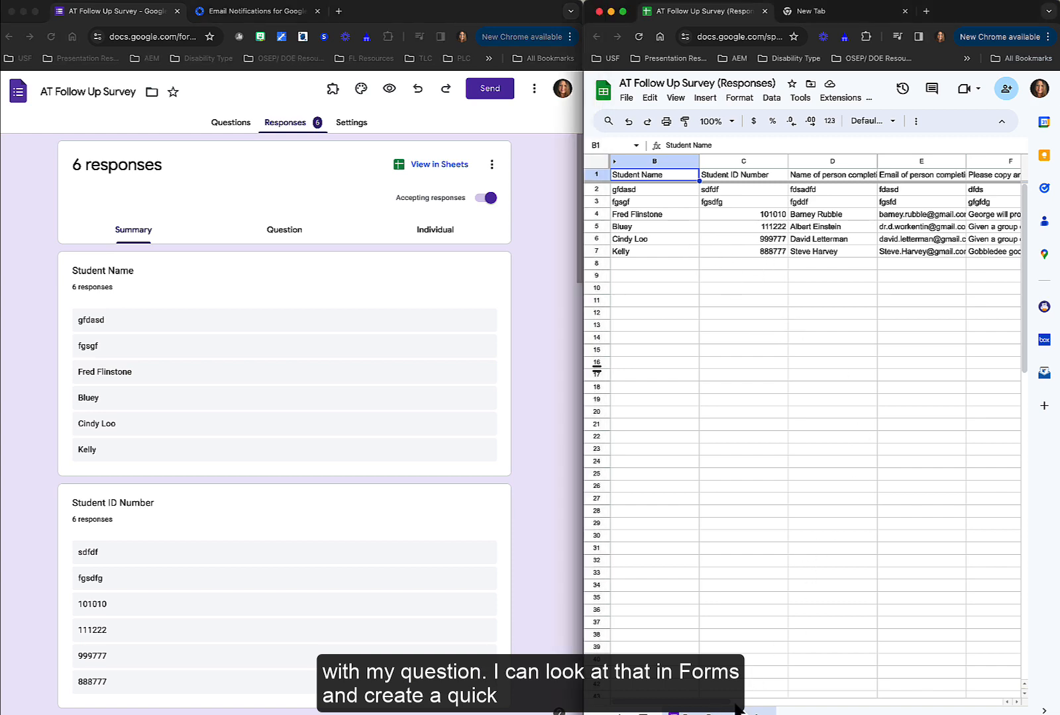
left_click_drag(714, 704, 861, 692)
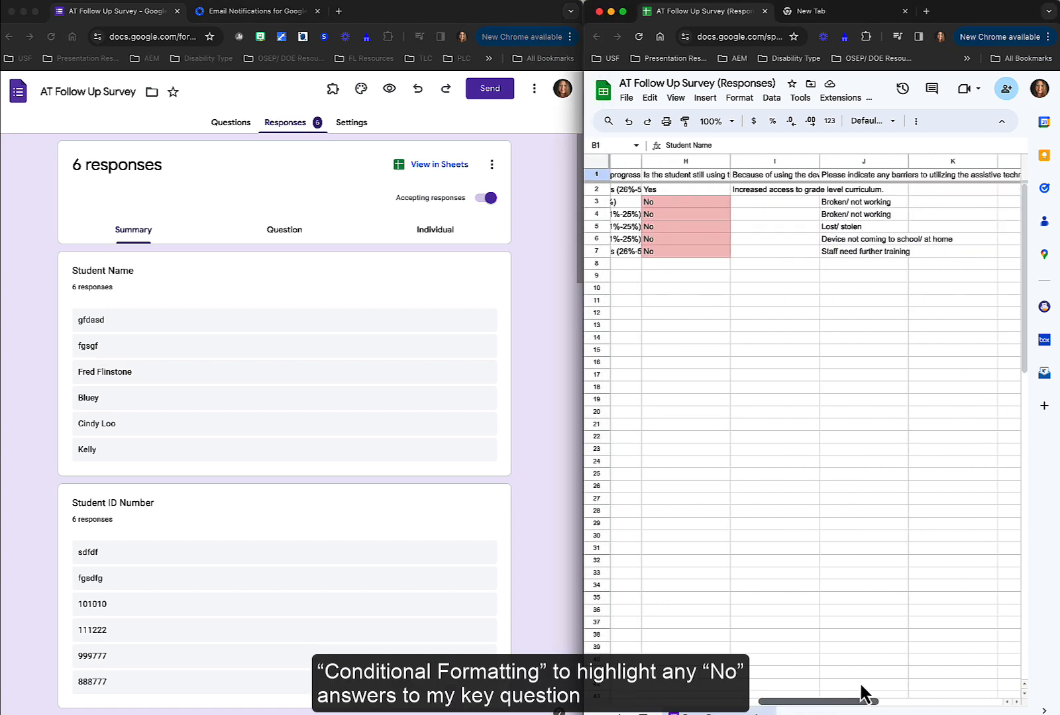
Step: Inspect the range, condition and fill of the conditional formatting rule on column H, and close the rule without changes
left_click(664, 202)
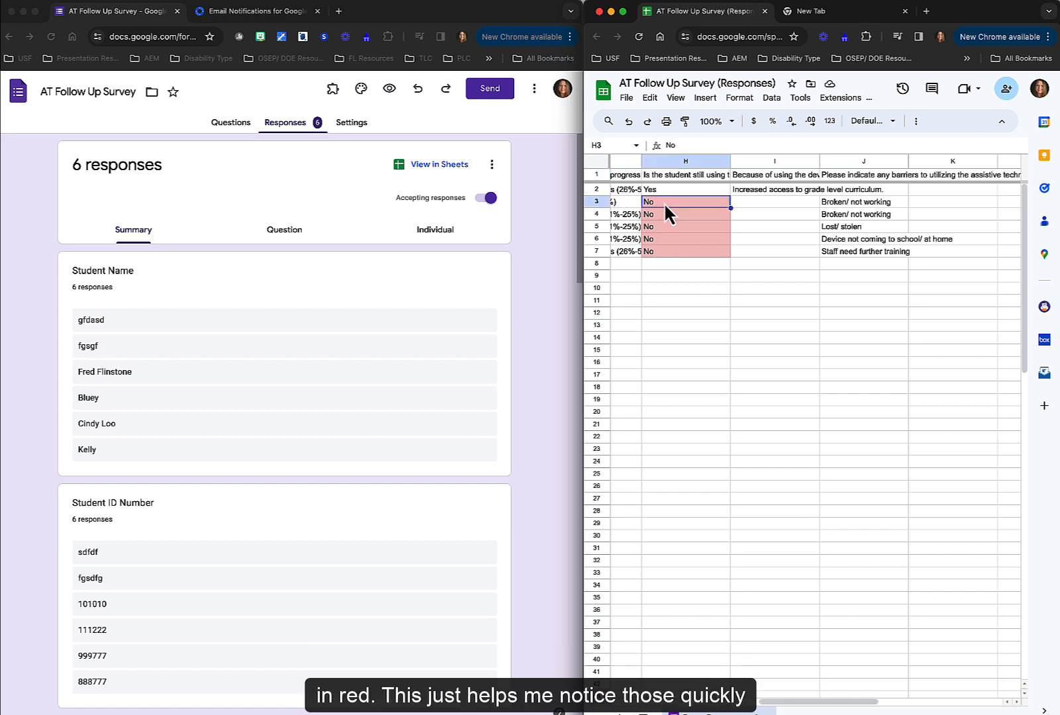
left_click(737, 98)
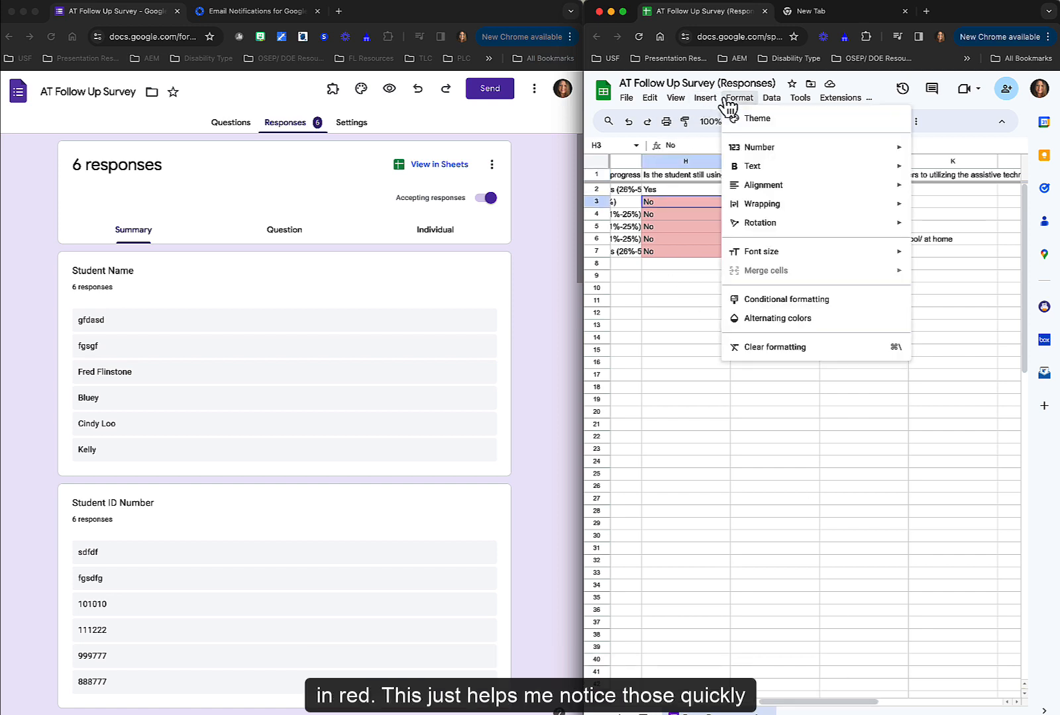
left_click(780, 299)
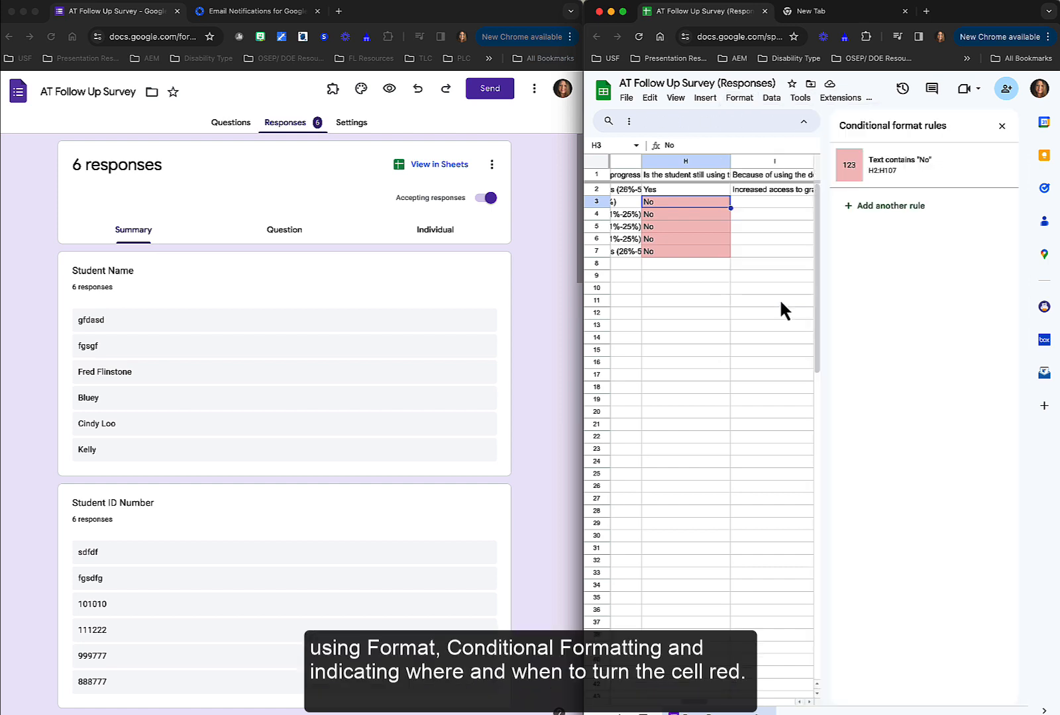
left_click(896, 167)
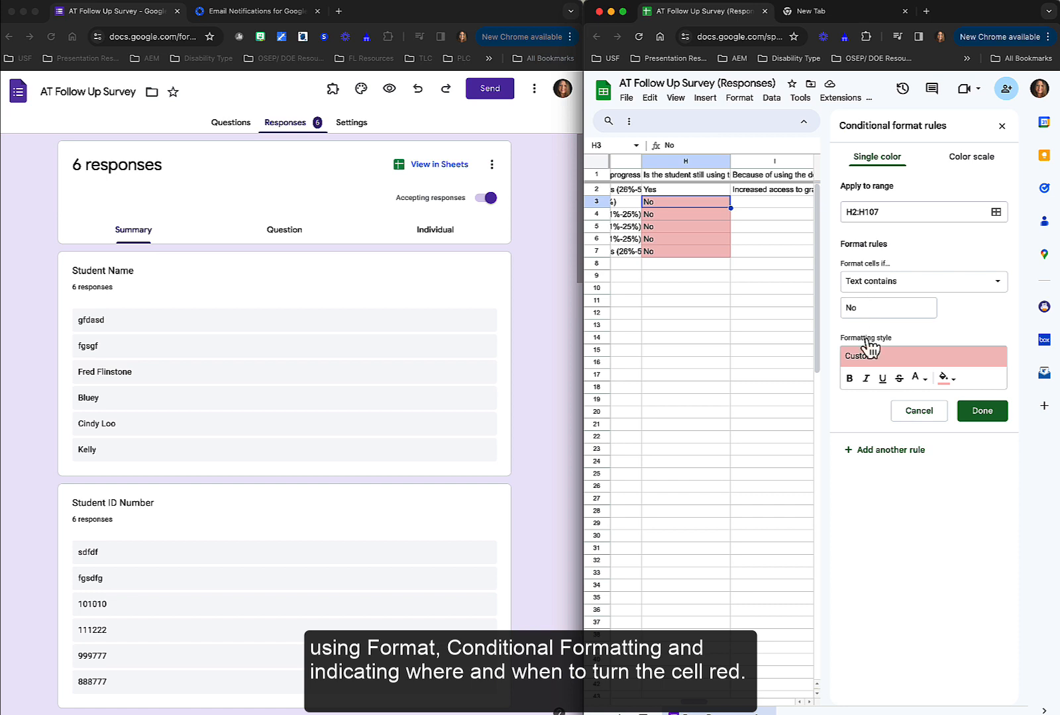
left_click(986, 412)
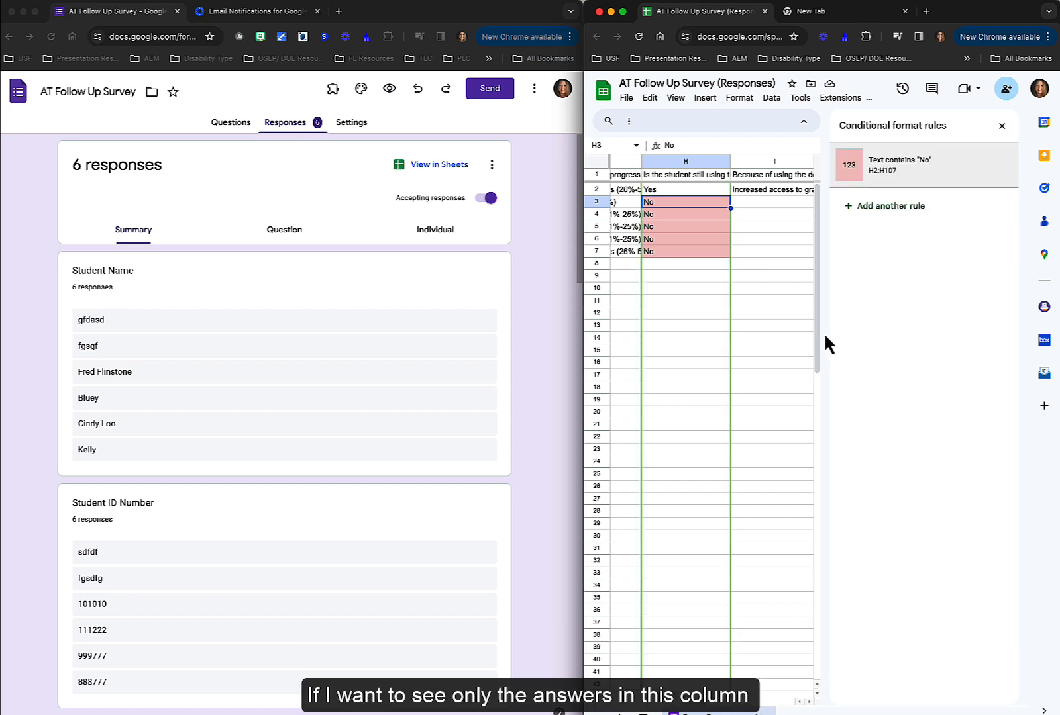
left_click(1002, 127)
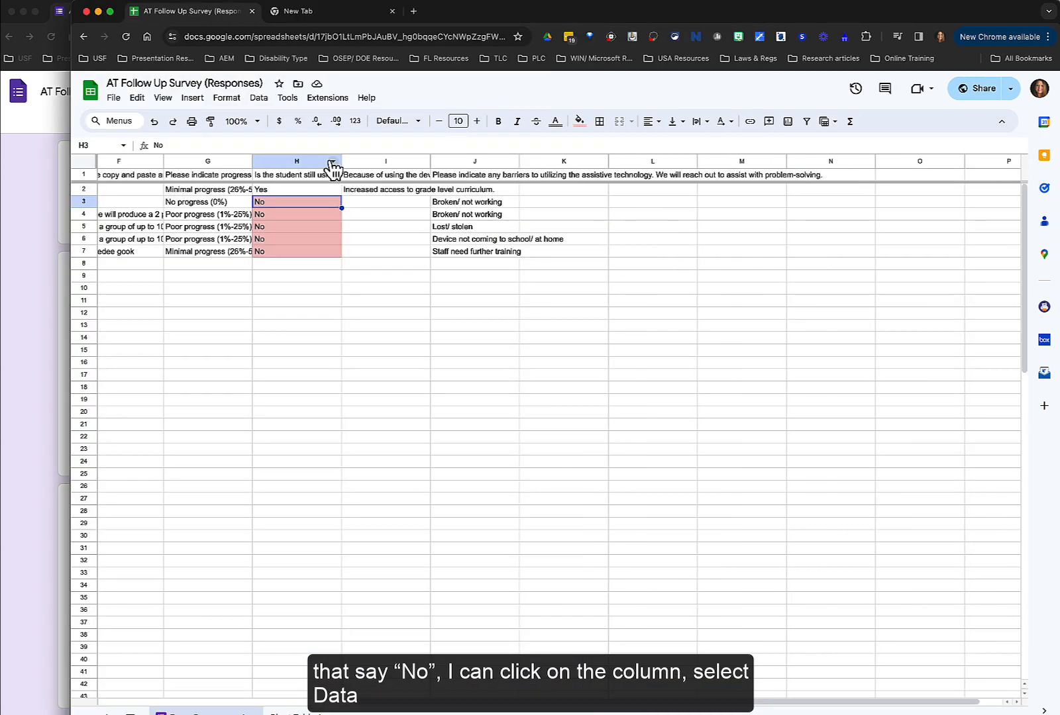
Step: Create a filter on column H, the assistive technology use question, and show only the "No" answers
left_click(318, 163)
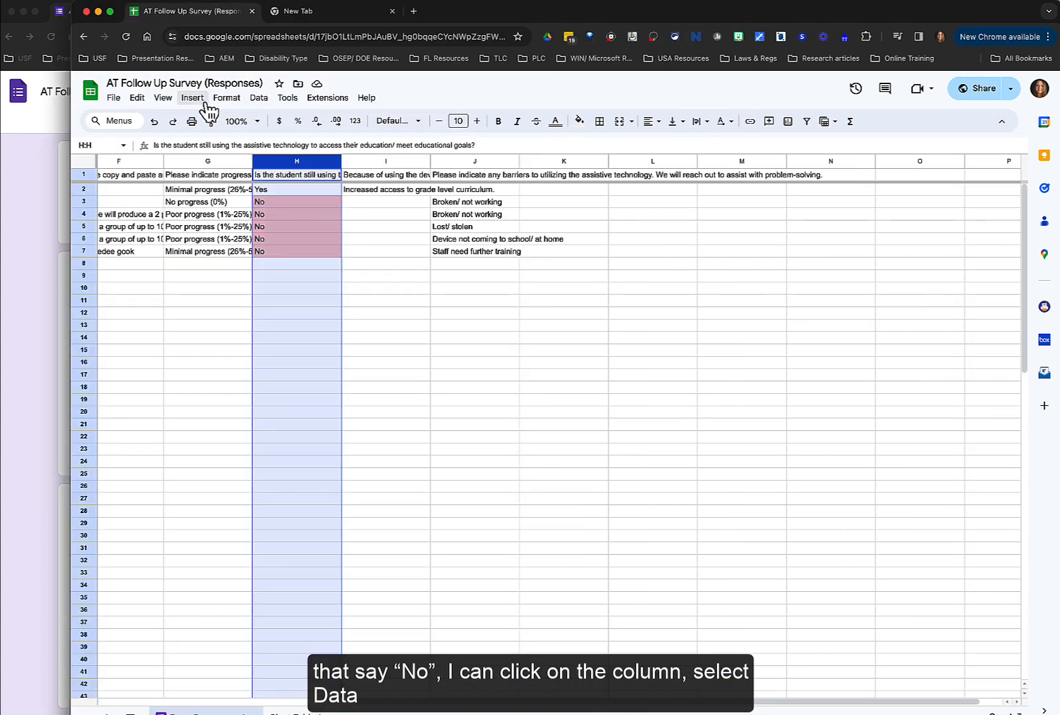
left_click(258, 98)
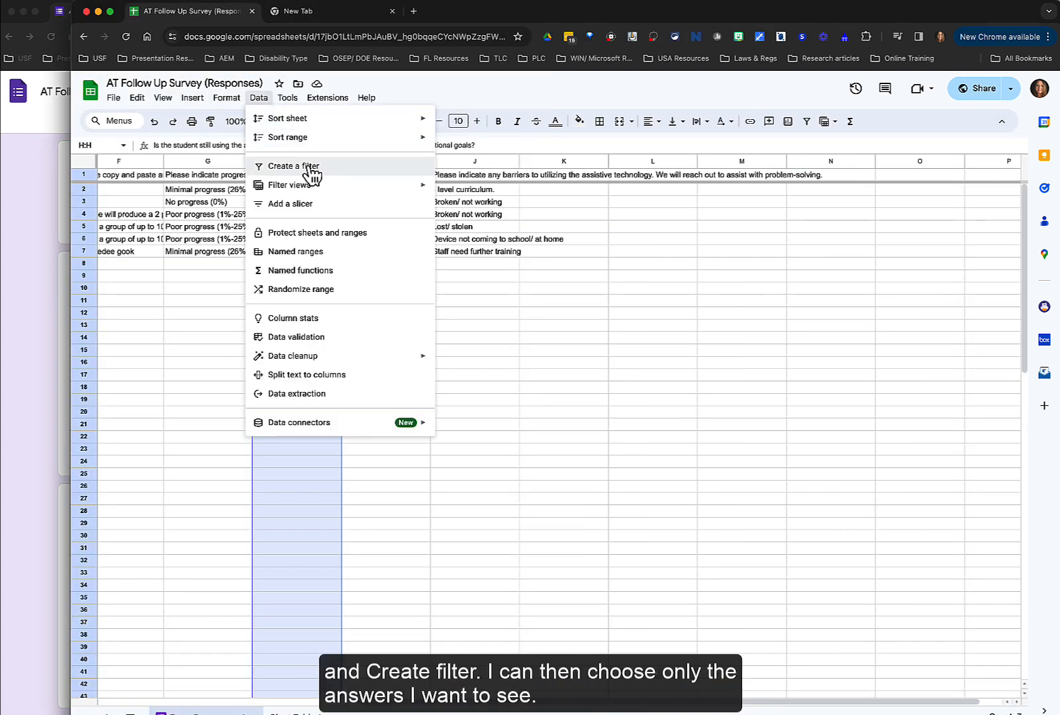
left_click(311, 167)
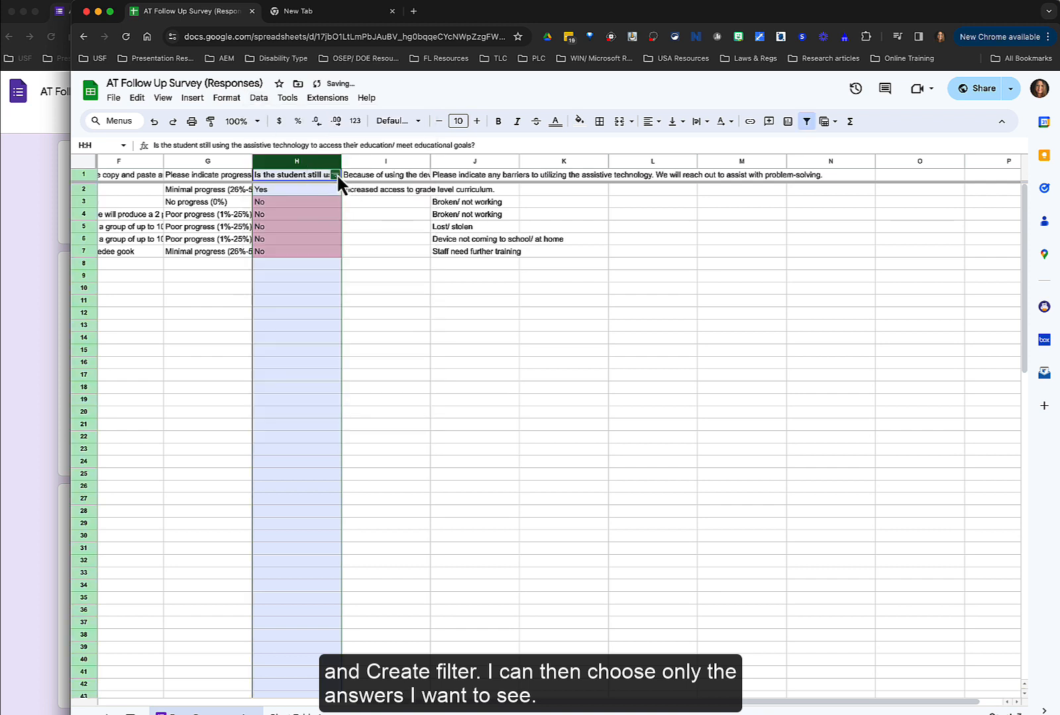
left_click(336, 175)
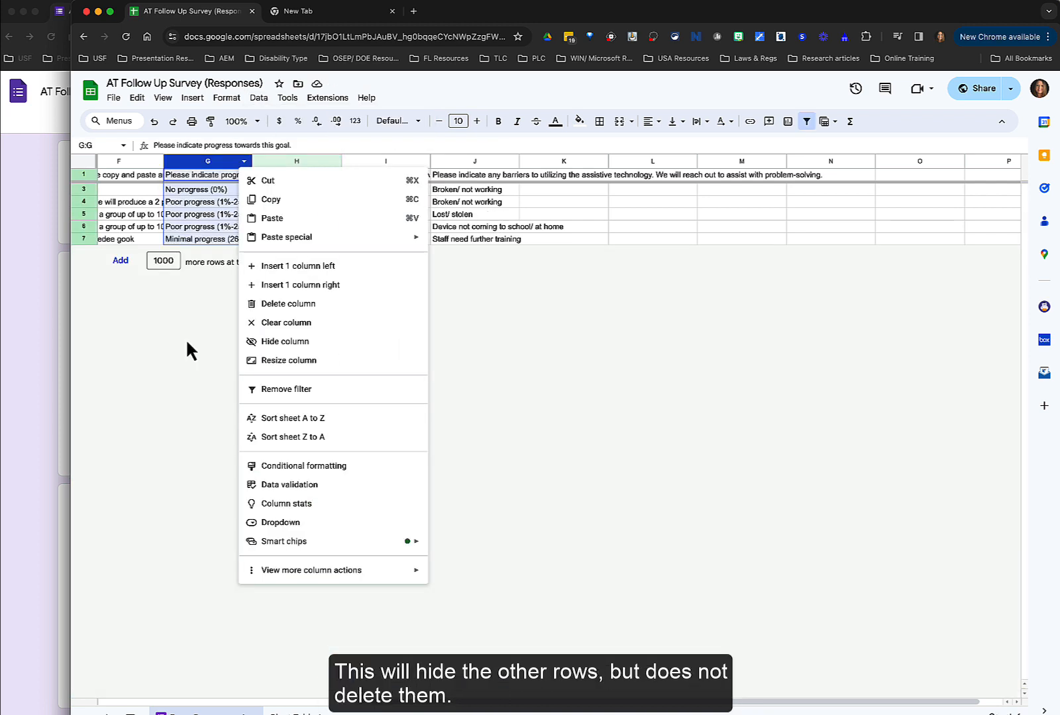
Step: Remove the existing filter and create a new one on column G, the progress towards the goal question
left_click(213, 169)
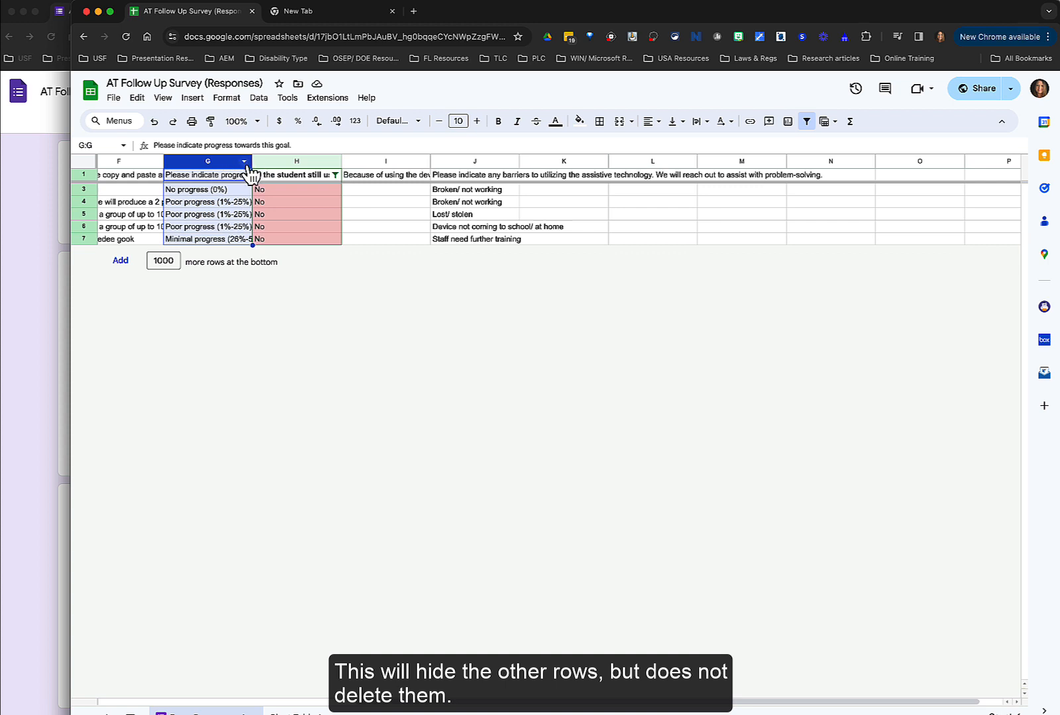
left_click(244, 161)
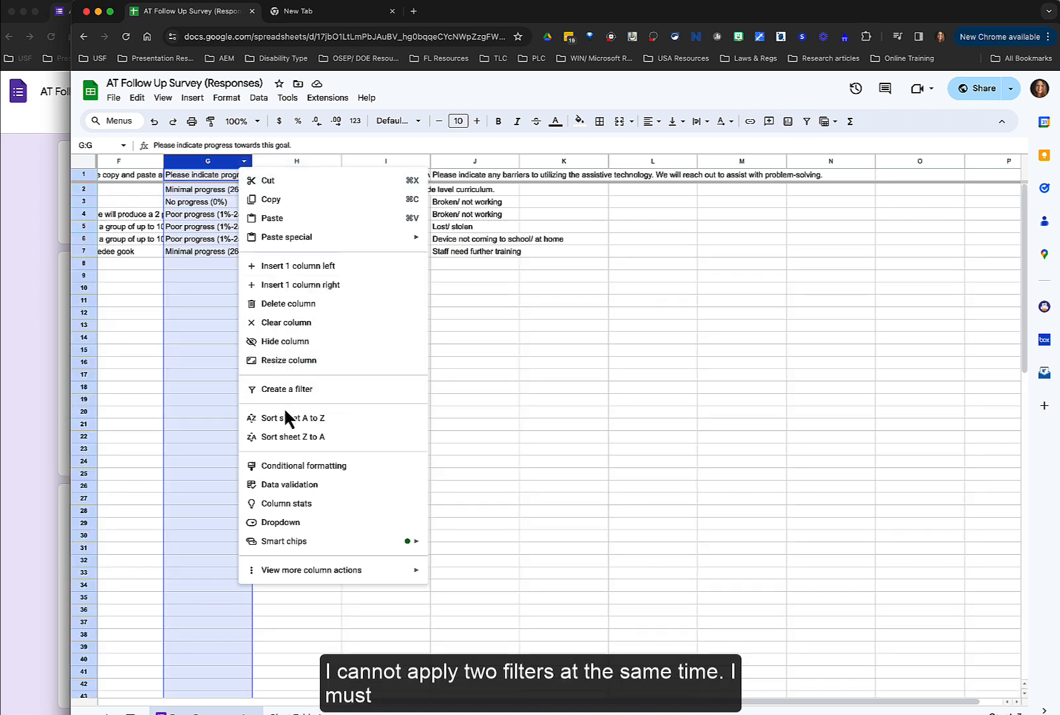
left_click(410, 396)
Step: Filter column G by values, excluding blanks, "Minimal progress (26%-50%)" and "Poor progress (1%-25%)"
left_click(246, 175)
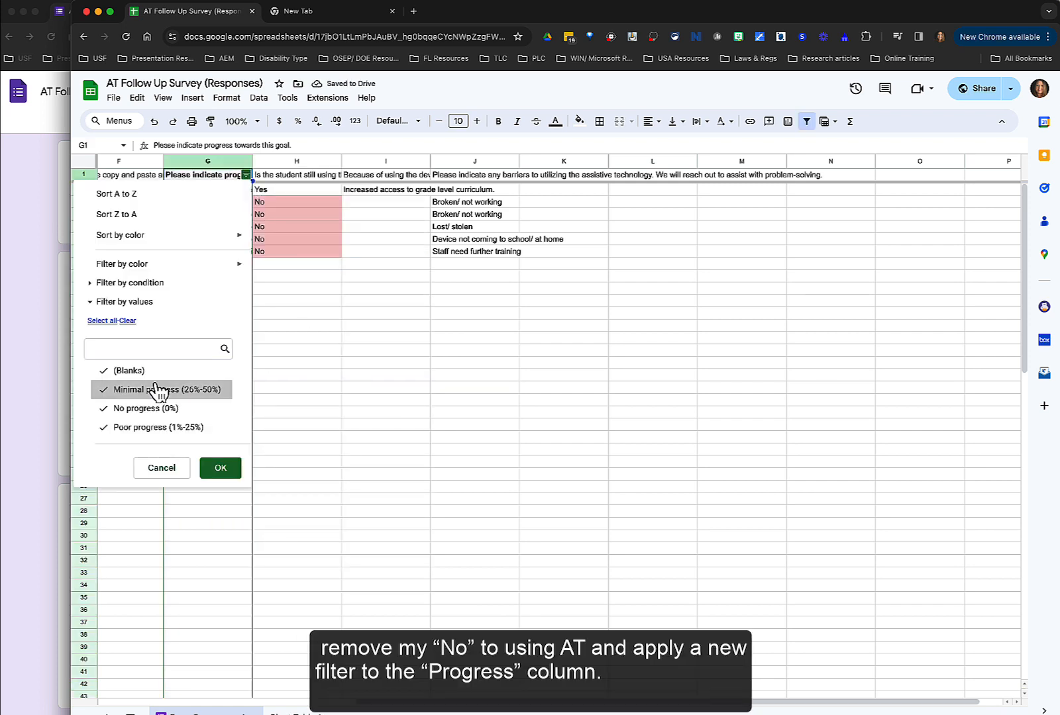
left_click(132, 371)
left_click(132, 389)
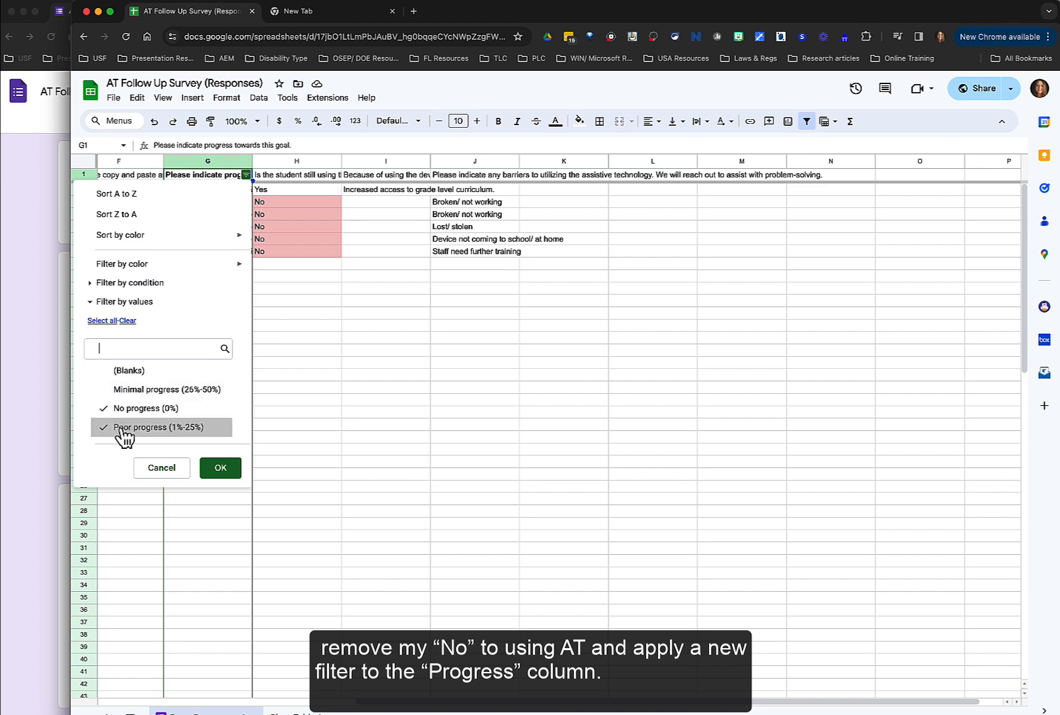
left_click(132, 427)
left_click(221, 468)
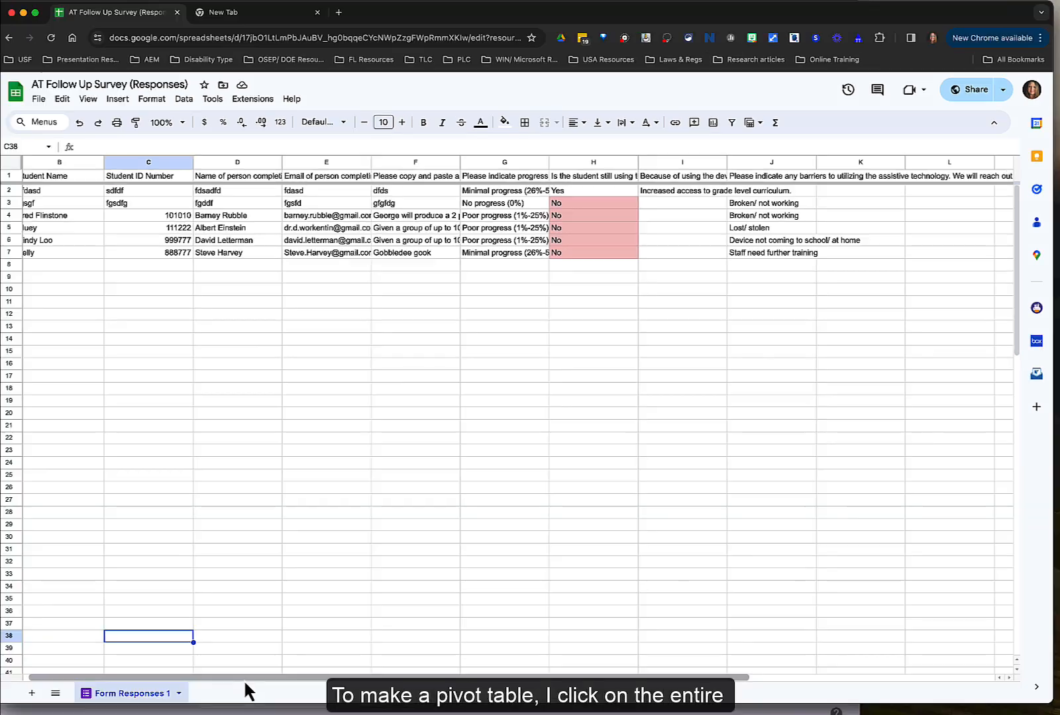
Step: Select the entire Form Responses 1 sheet and insert a pivot table of its data on a new sheet
left_click_drag(243, 679, 104, 687)
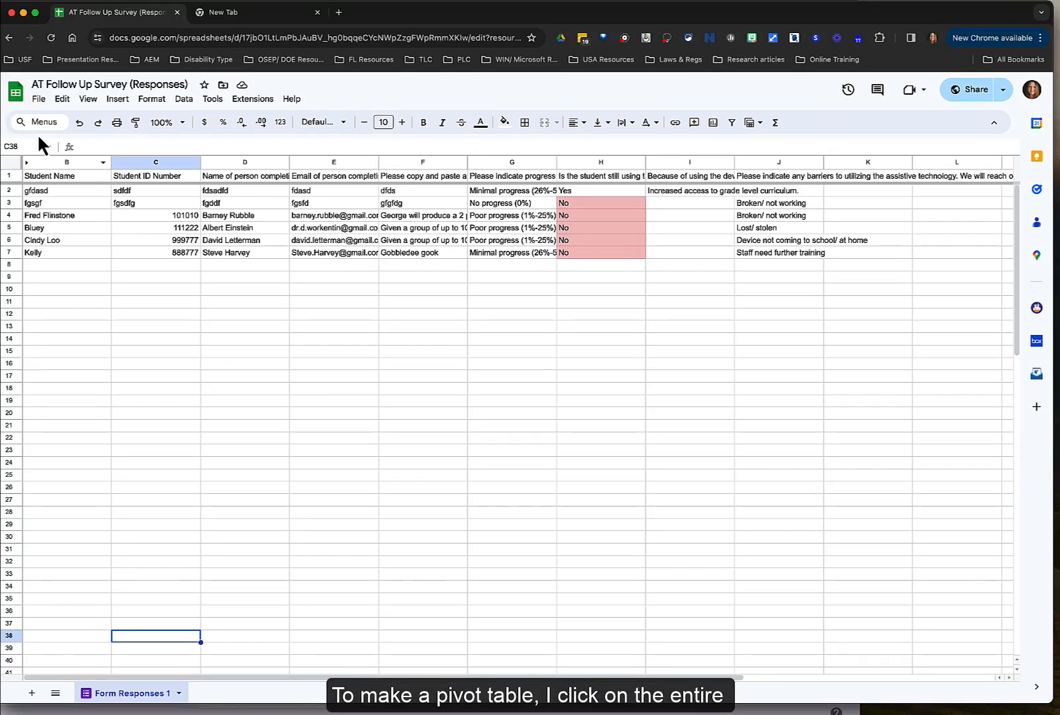
left_click(12, 161)
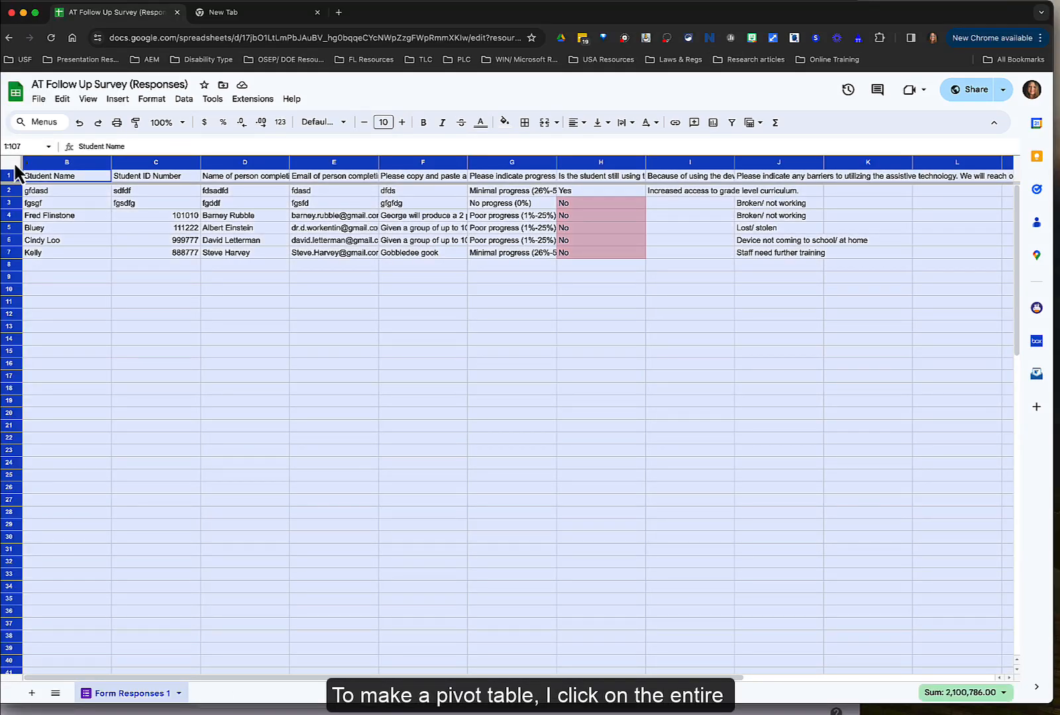
left_click(113, 101)
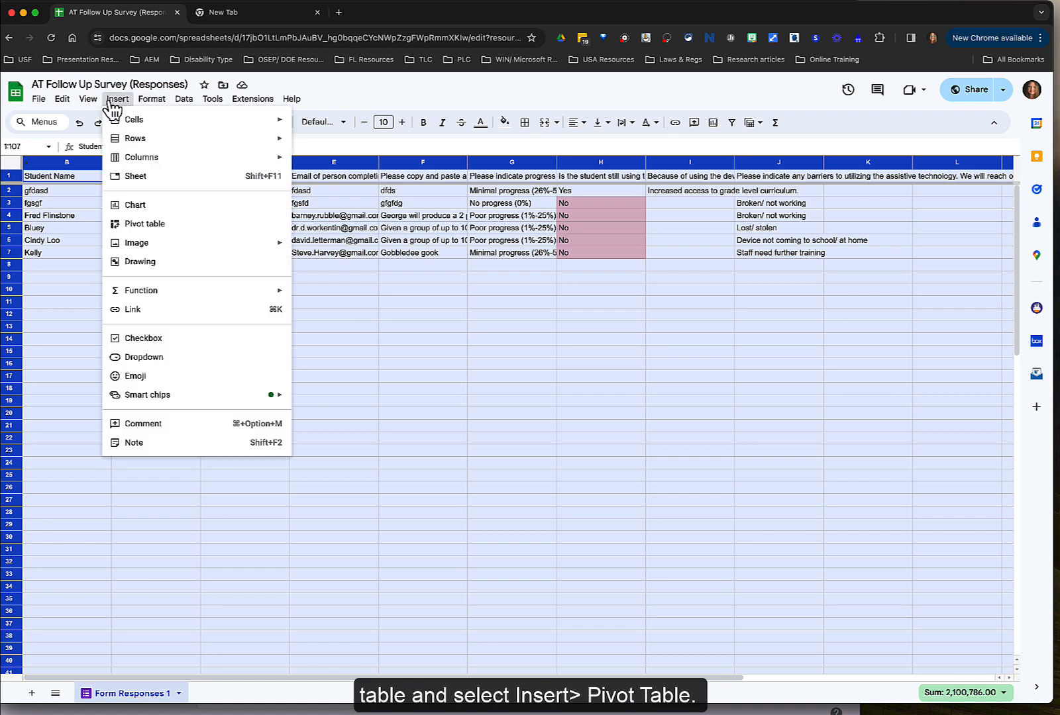
left_click(156, 226)
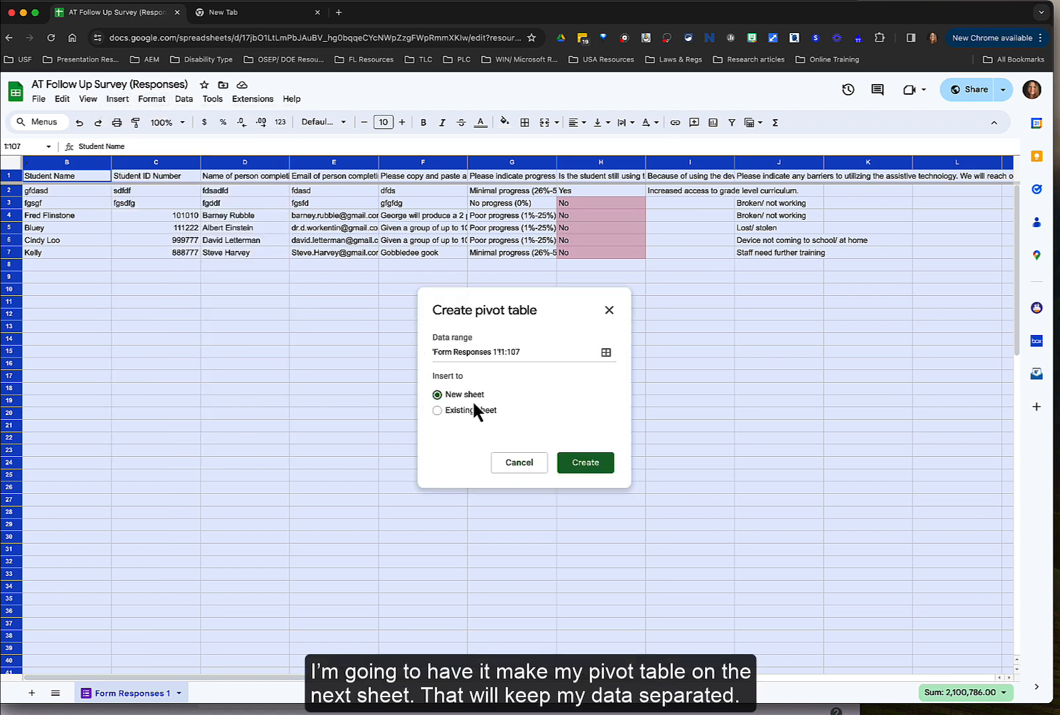
left_click(596, 466)
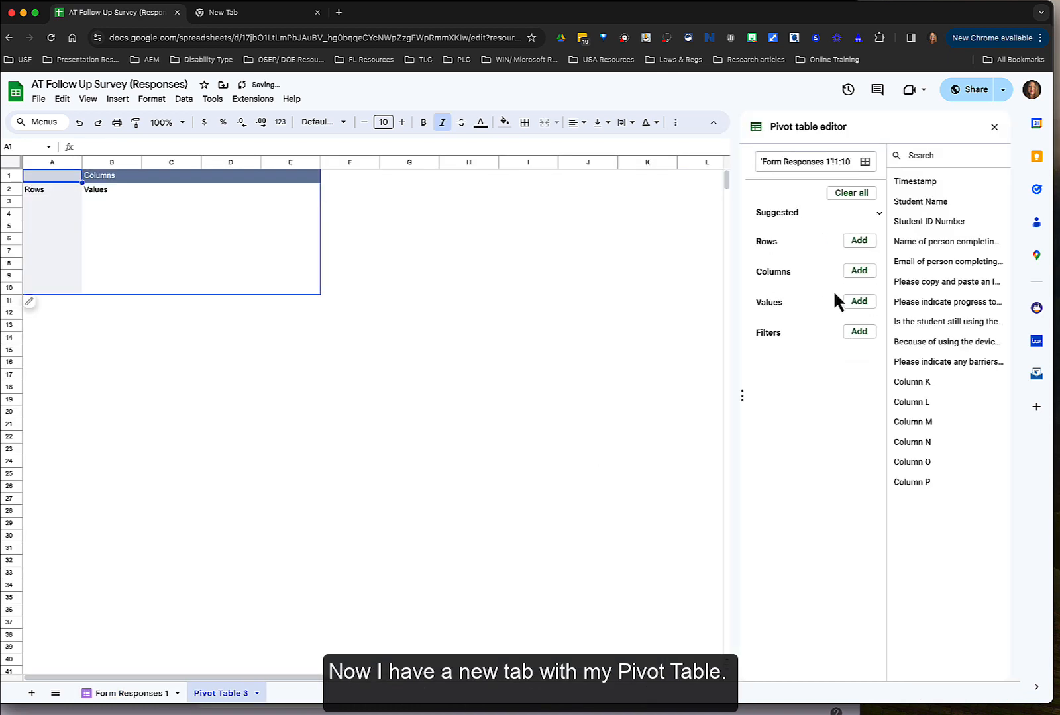
Step: Add "Name of person completing this form" as a row field of the pivot table
left_click(857, 241)
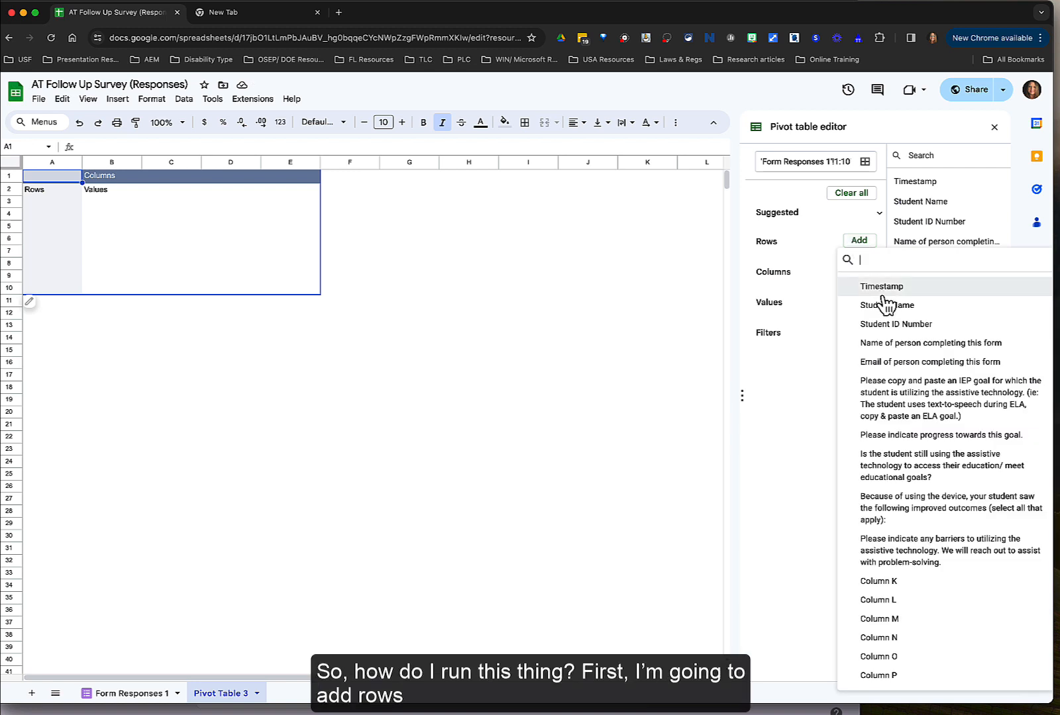
left_click(881, 342)
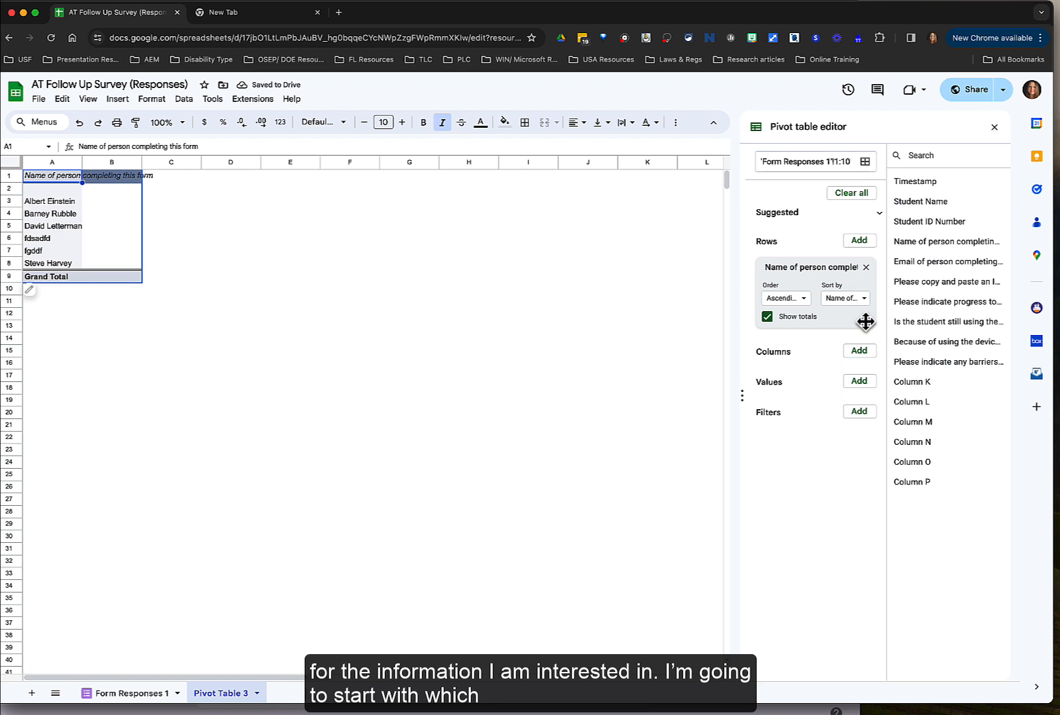
Step: Add "Student Name" as the second row field of the pivot table
left_click(858, 241)
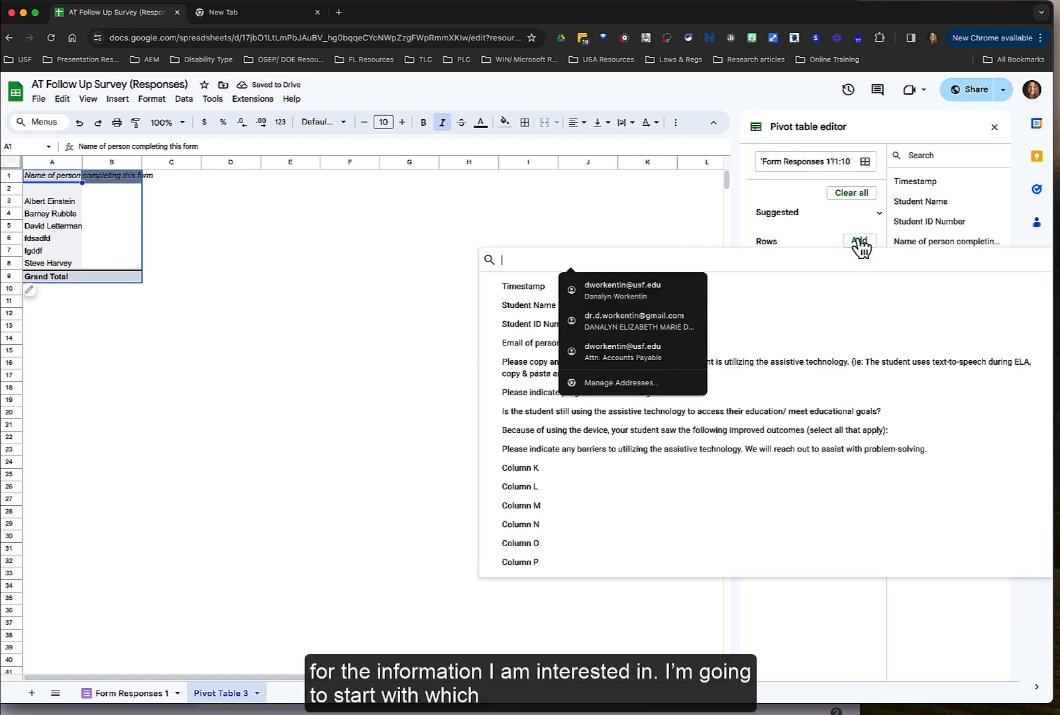
left_click(544, 306)
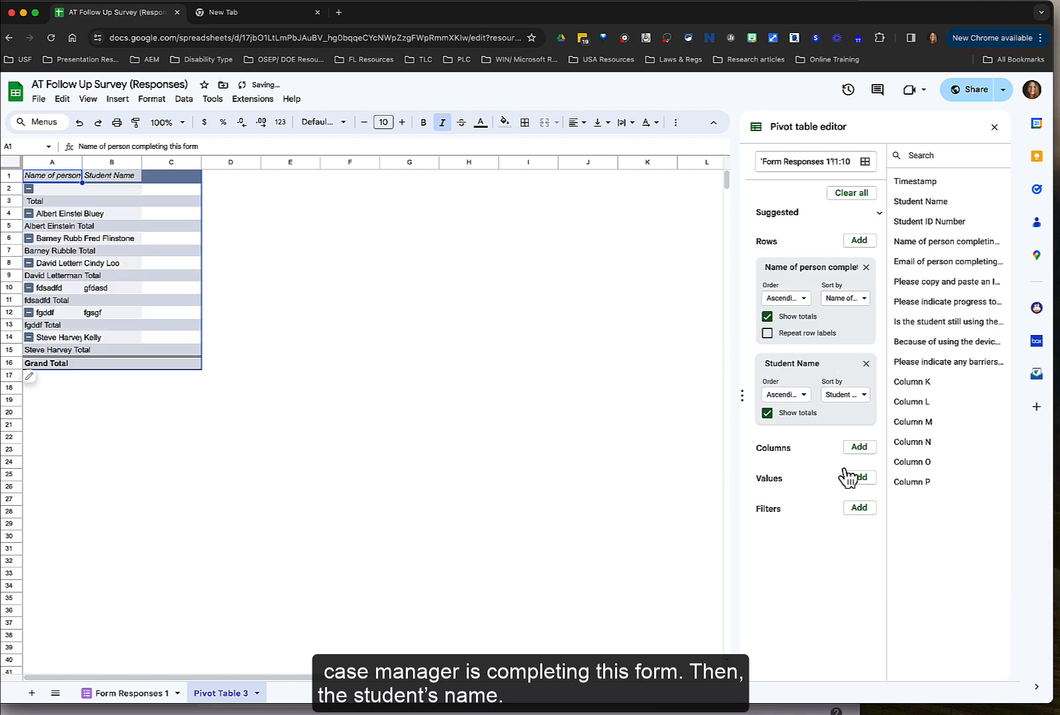
left_click(859, 241)
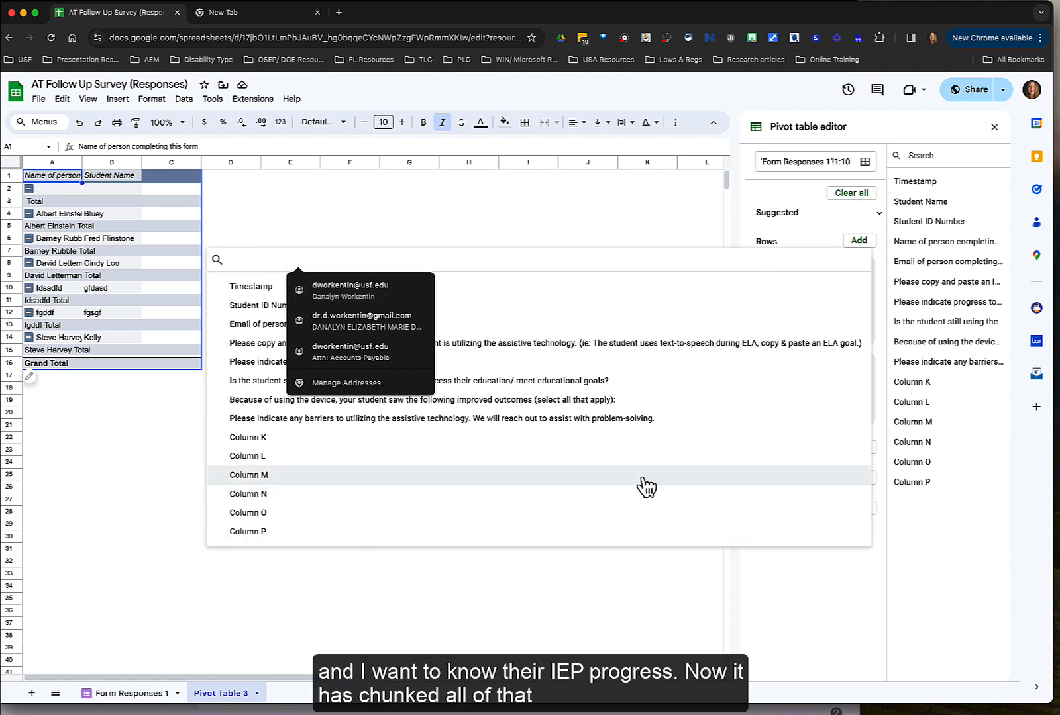
left_click(745, 440)
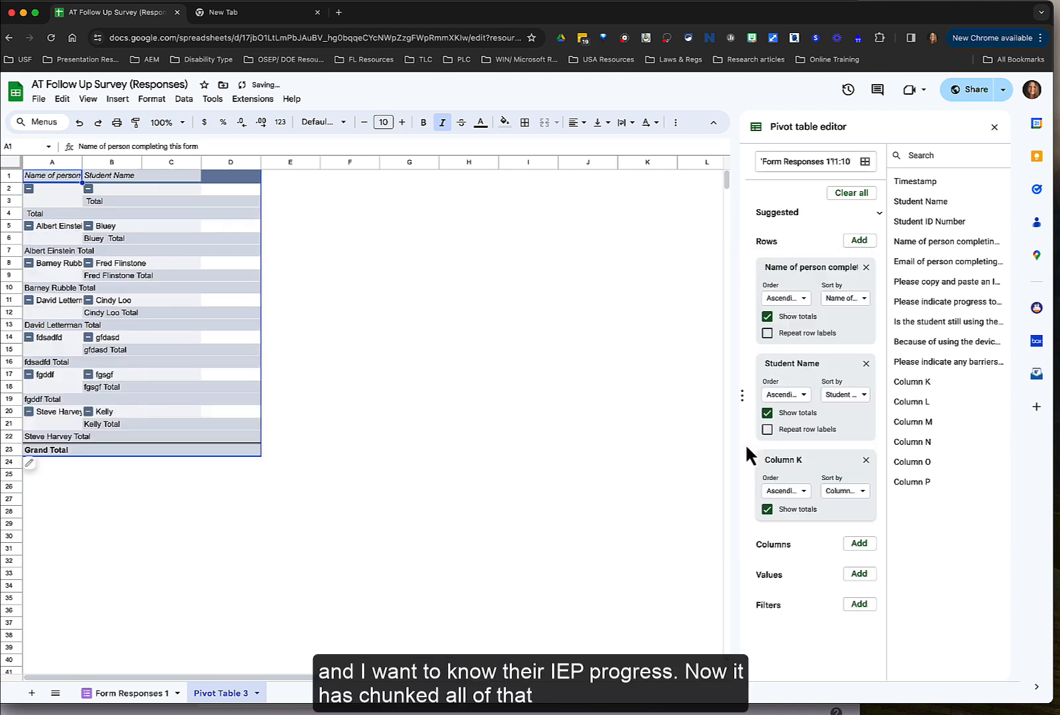
left_click(865, 460)
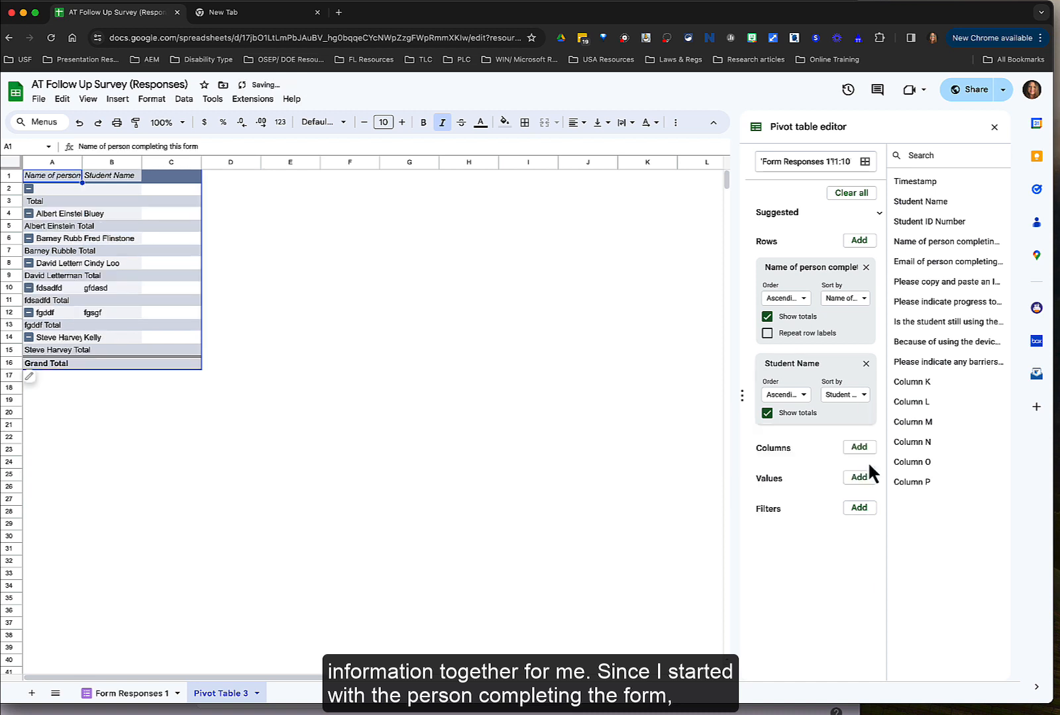
Step: Add the questions on whether the student still uses the assistive technology and on progress towards the goal as pivot table row fields
left_click(861, 241)
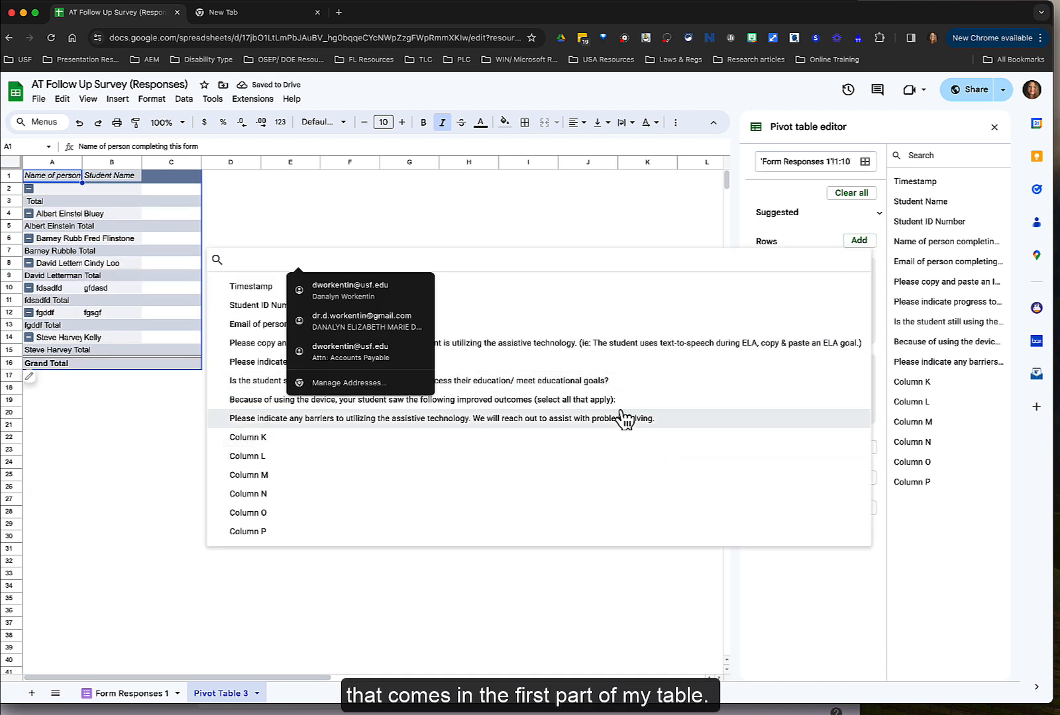
left_click(575, 380)
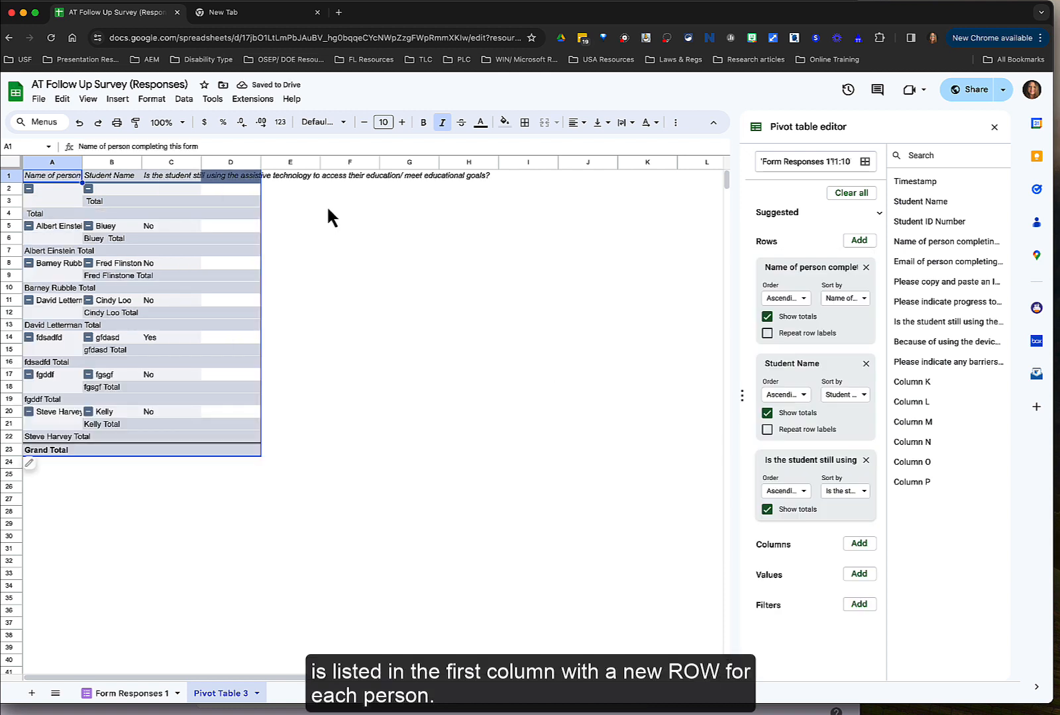
left_click(859, 240)
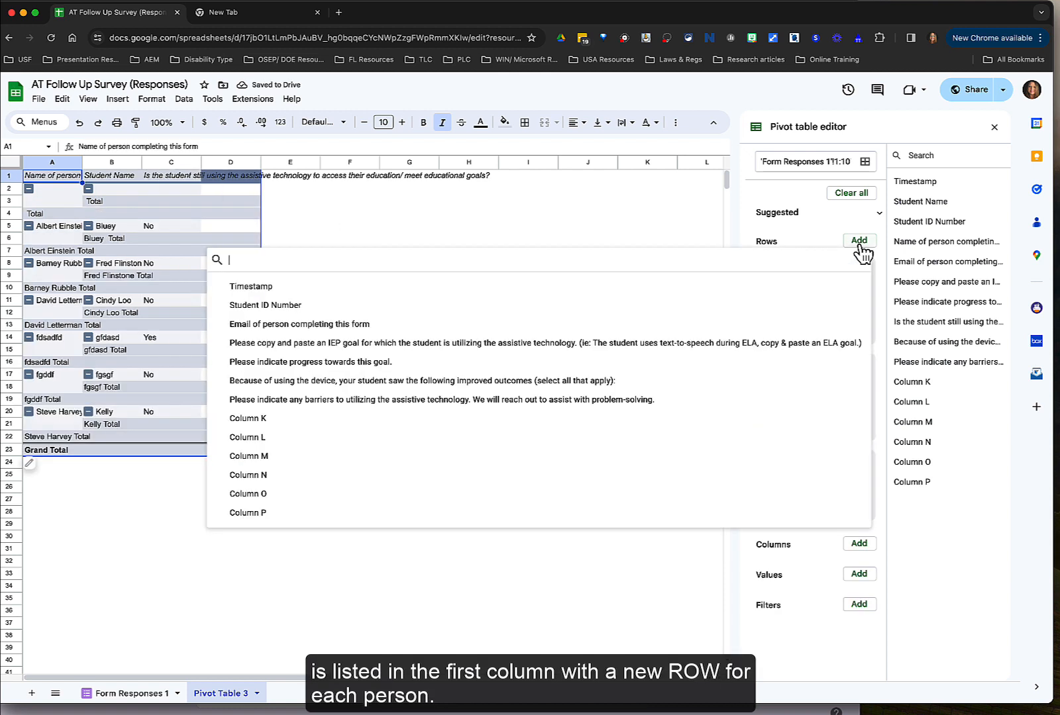
left_click(428, 363)
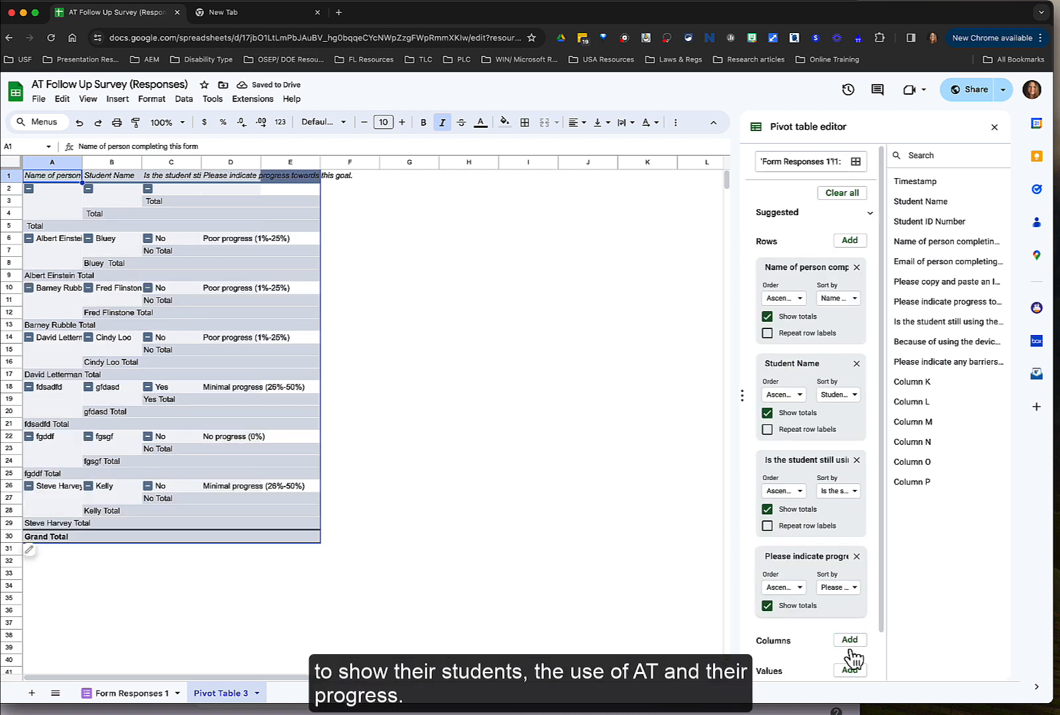
Step: Add a pivot table filter on whether the student still uses the assistive technology, showing only "No" by excluding blanks and "Yes"
scroll(792, 617, "down", 2)
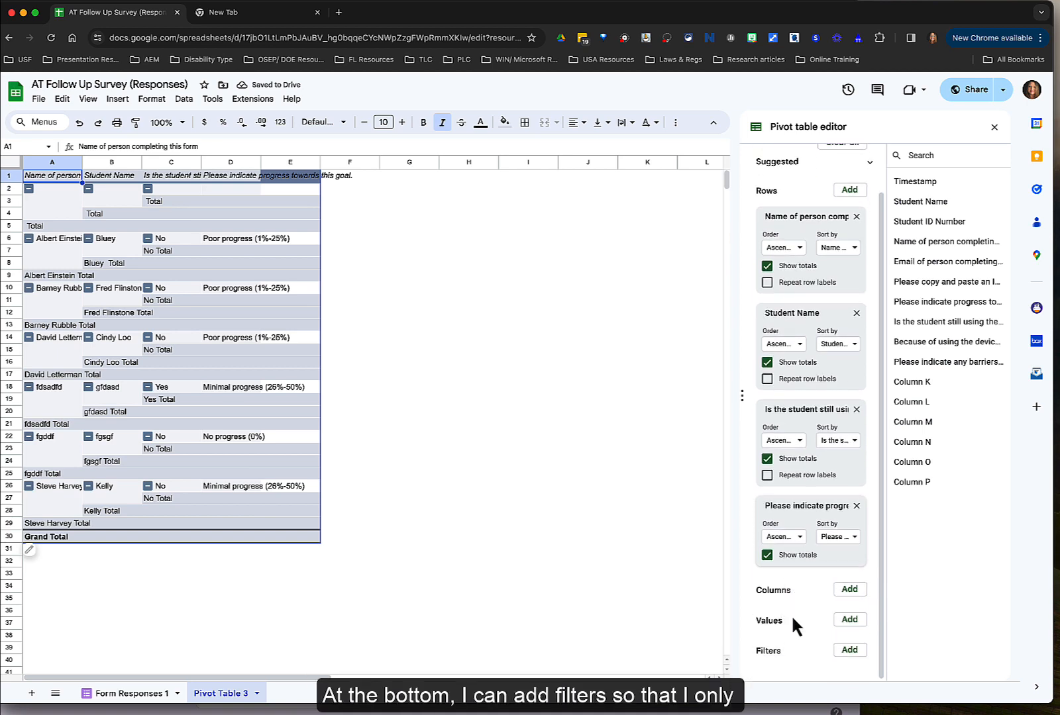
left_click(849, 650)
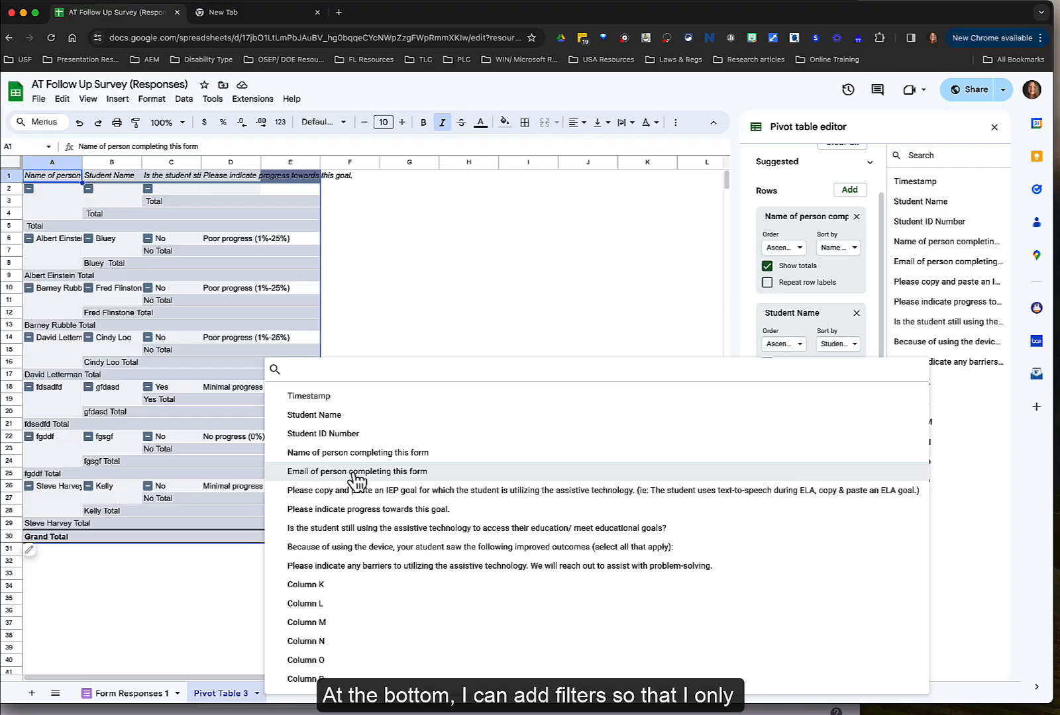
left_click(366, 527)
scroll(861, 638, "down", 1)
left_click(828, 645)
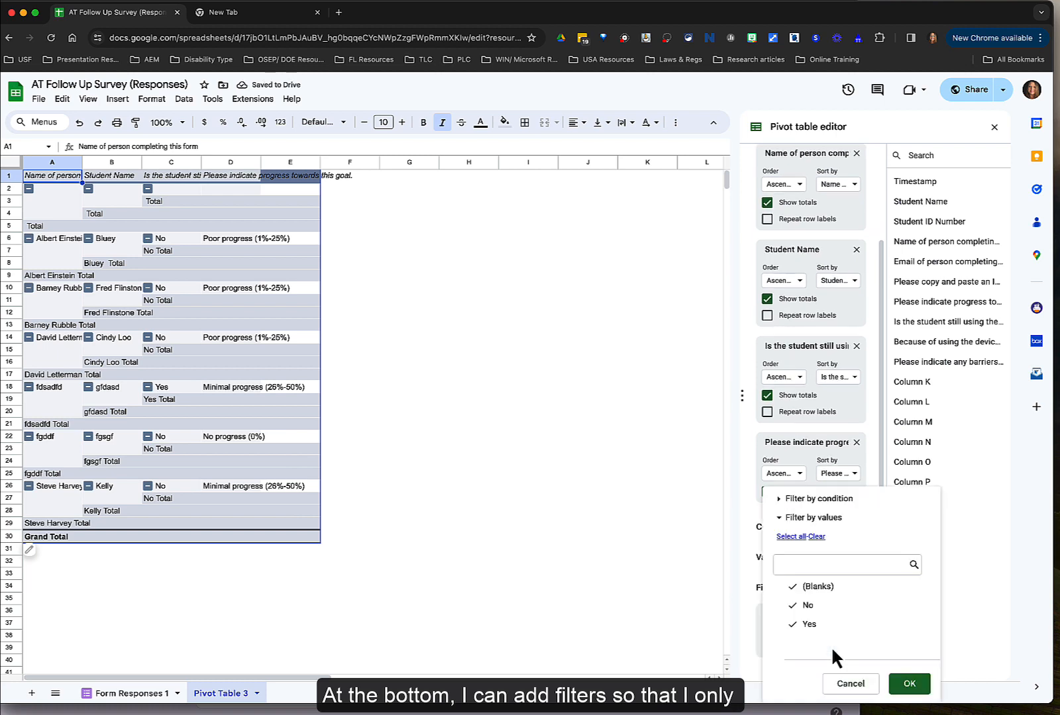
left_click(818, 588)
left_click(813, 628)
left_click(910, 683)
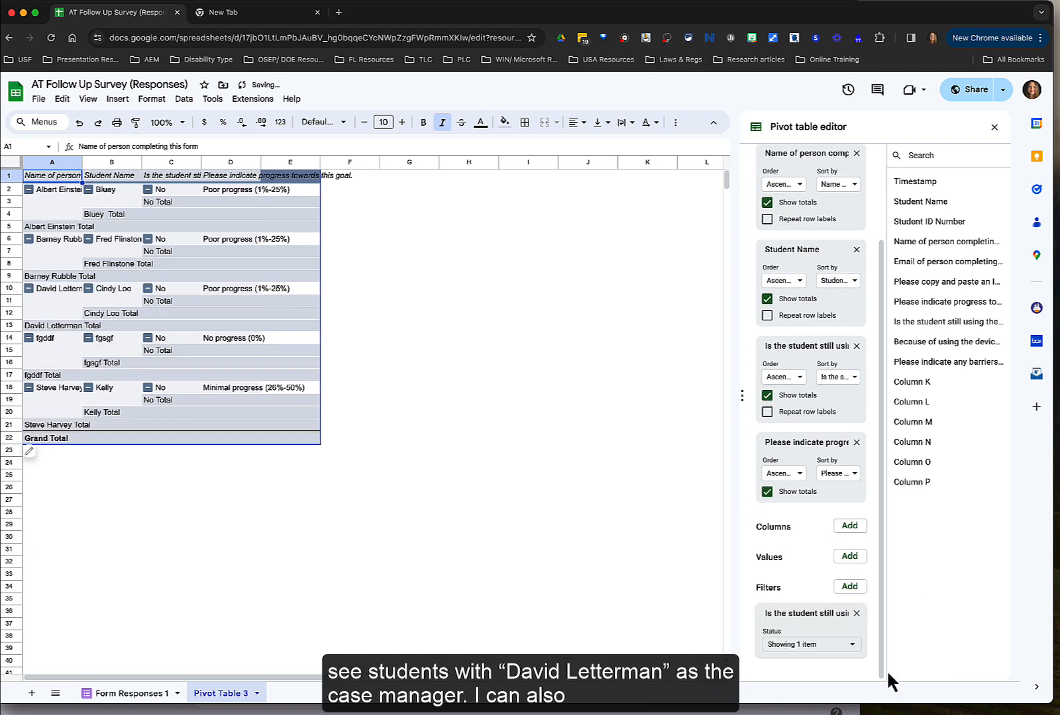
Step: Add a pivot table filter on "Email of person completing this form", excluding blanks and two of the addresses
left_click(849, 586)
left_click(358, 376)
scroll(795, 641, "down", 1)
left_click(822, 645)
left_click(810, 587)
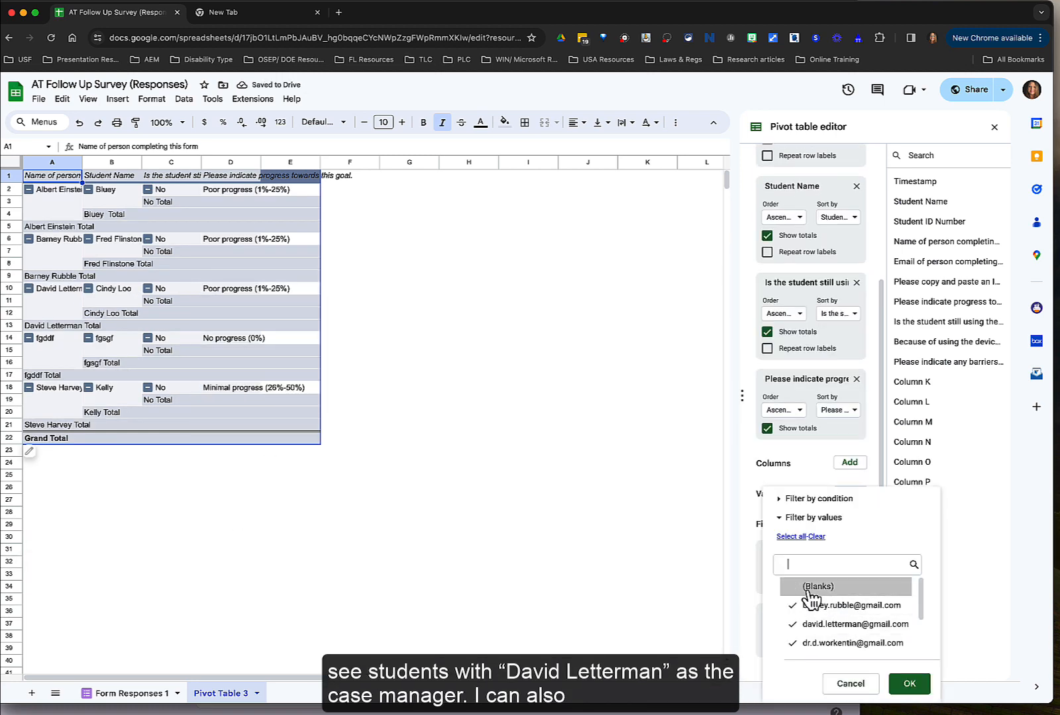
left_click(813, 643)
left_click(813, 606)
left_click(909, 683)
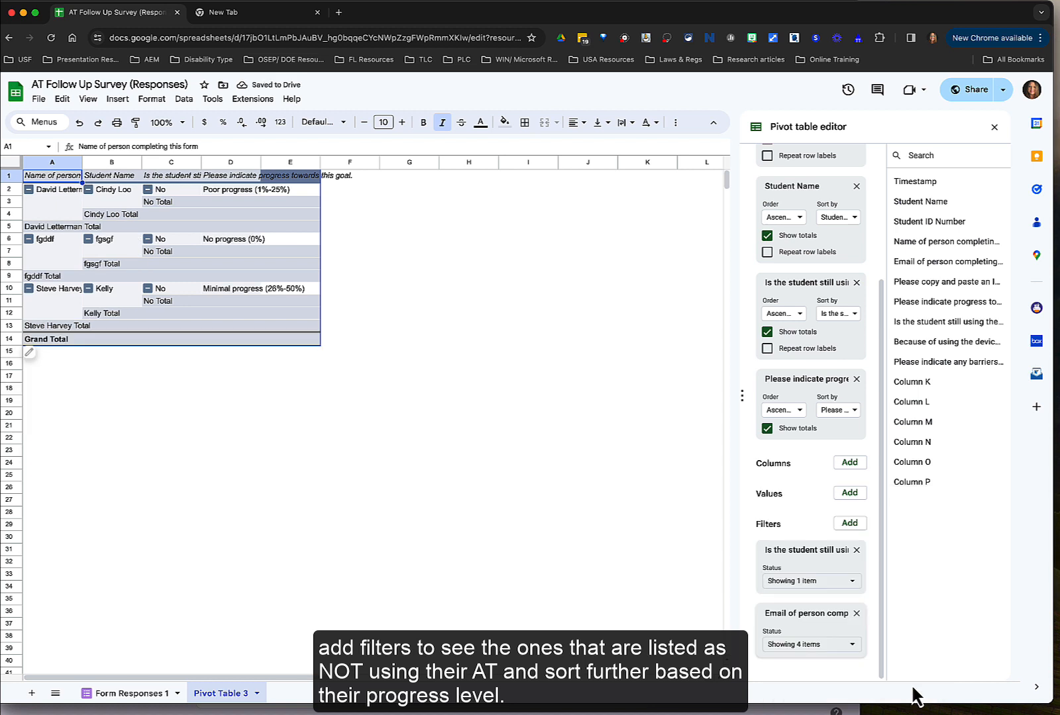
Step: Narrow the e-mail filter to David Letterman's address only
left_click(845, 645)
left_click(841, 644)
scroll(852, 635, "up", 2)
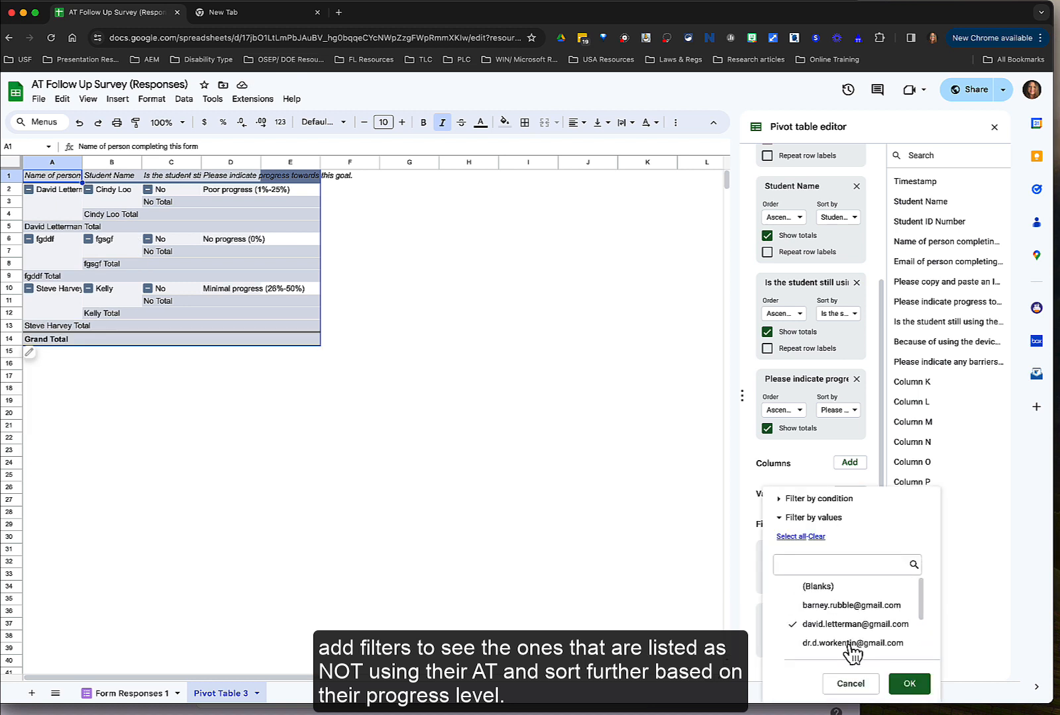
left_click(908, 683)
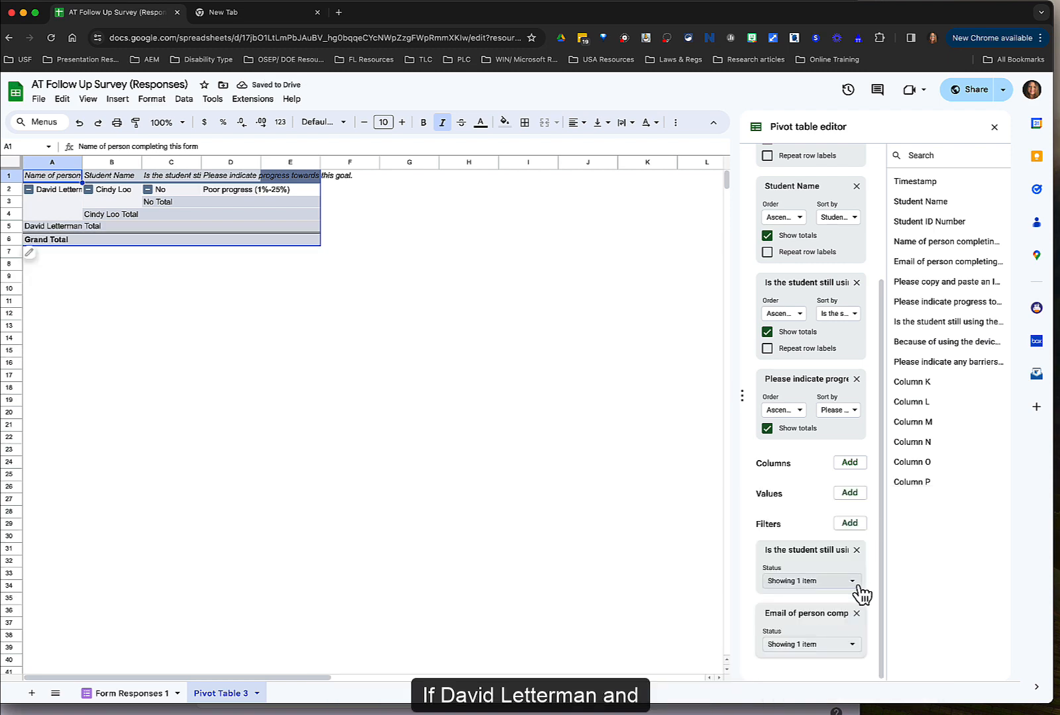
Step: Add a pivot table filter on "Please indicate progress towards this goal." with all values included
left_click(849, 523)
left_click(355, 355)
left_click(841, 642)
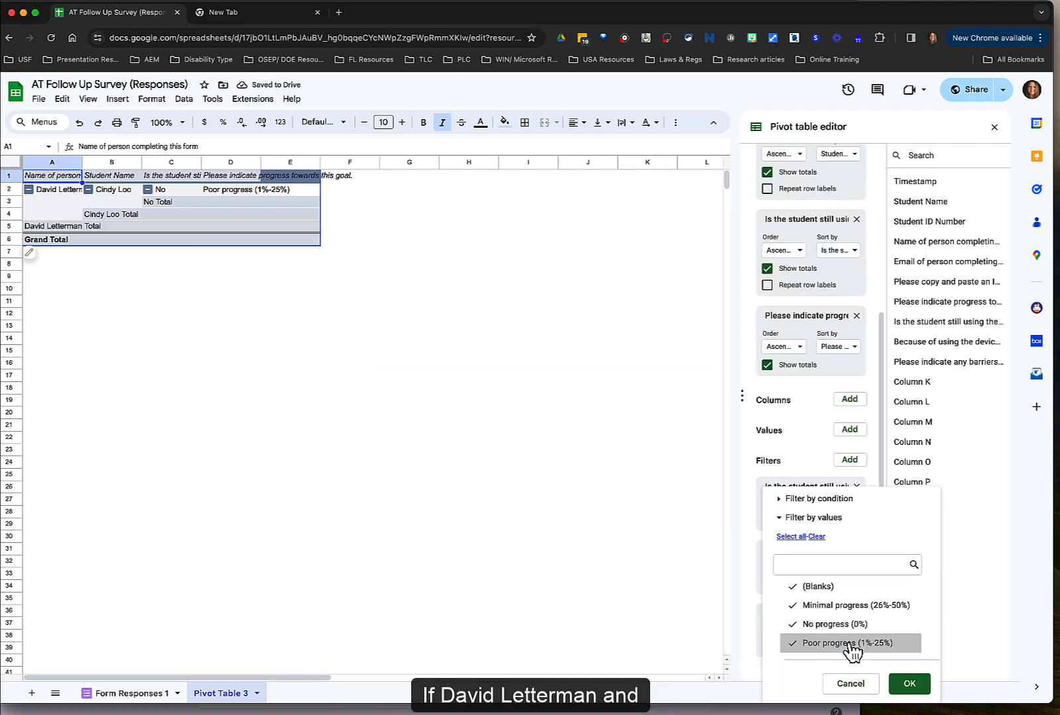
left_click(914, 683)
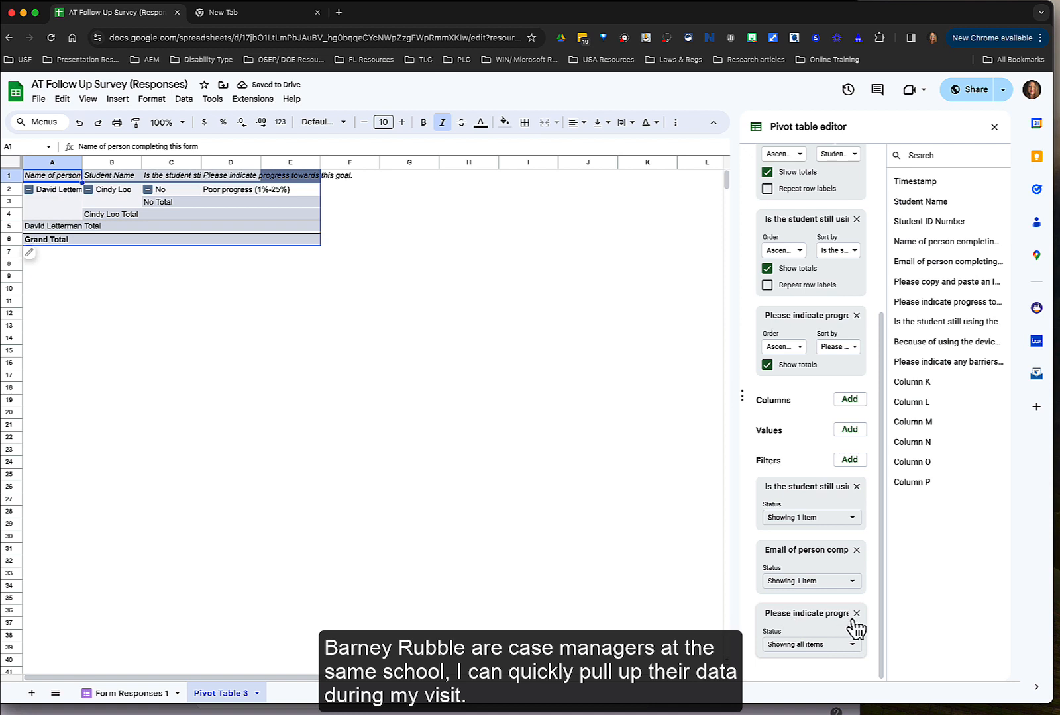
Step: Replace the e-mail filter with one on "Name of person completing this form", showing only David Letterman and Barney Rubble
left_click(857, 550)
left_click(849, 523)
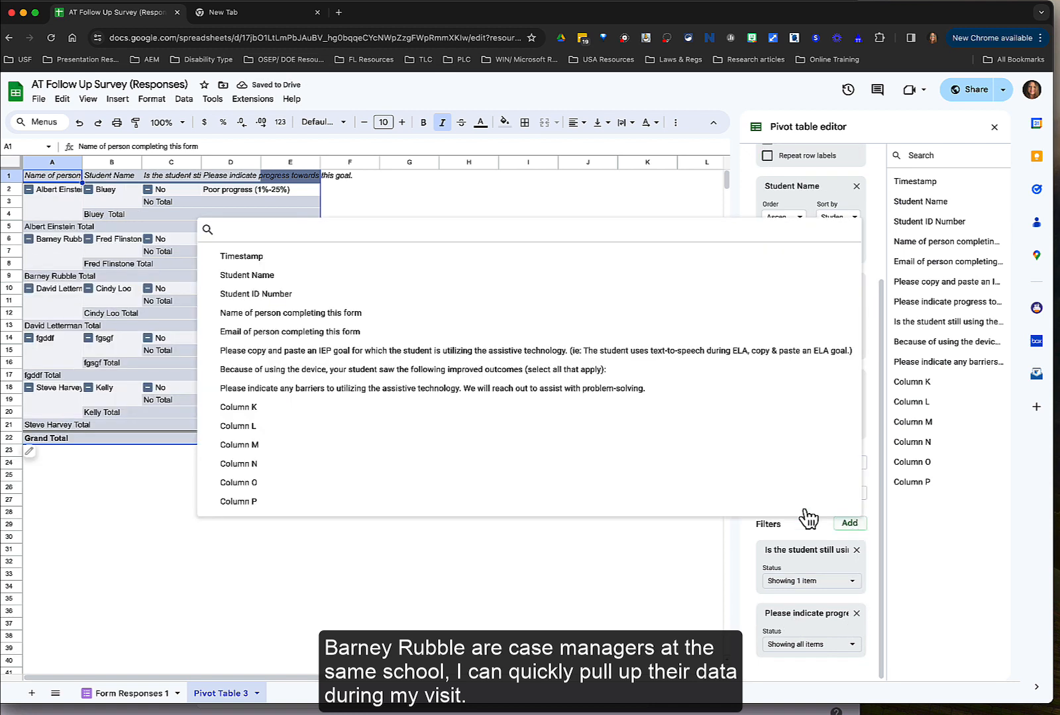
left_click(795, 313)
left_click(837, 520)
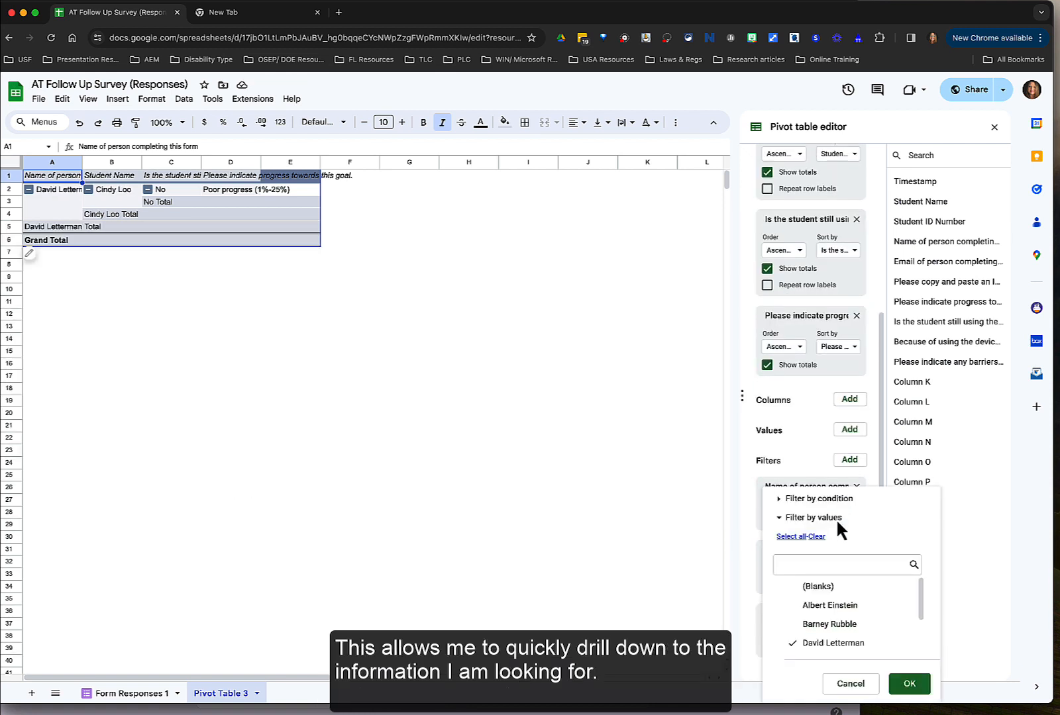
left_click(838, 626)
left_click(909, 683)
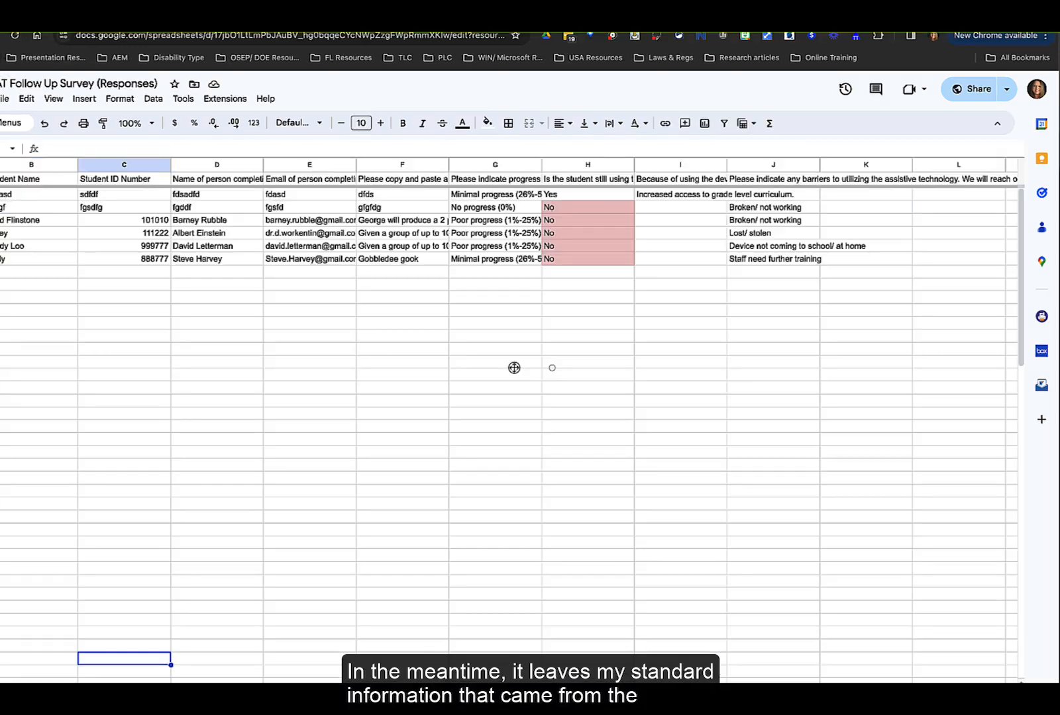